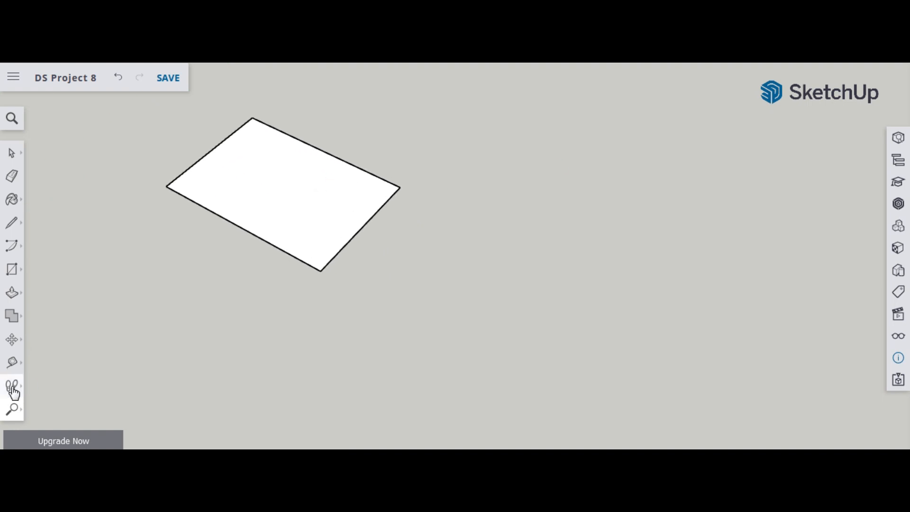
Step: Extrude the rectangle upward into a box and stack a second identical box on top of it
click(44, 382)
drag(332, 237, 332, 199)
click(10, 293)
click(295, 218)
click(294, 147)
click(12, 409)
drag(517, 235, 600, 250)
click(12, 153)
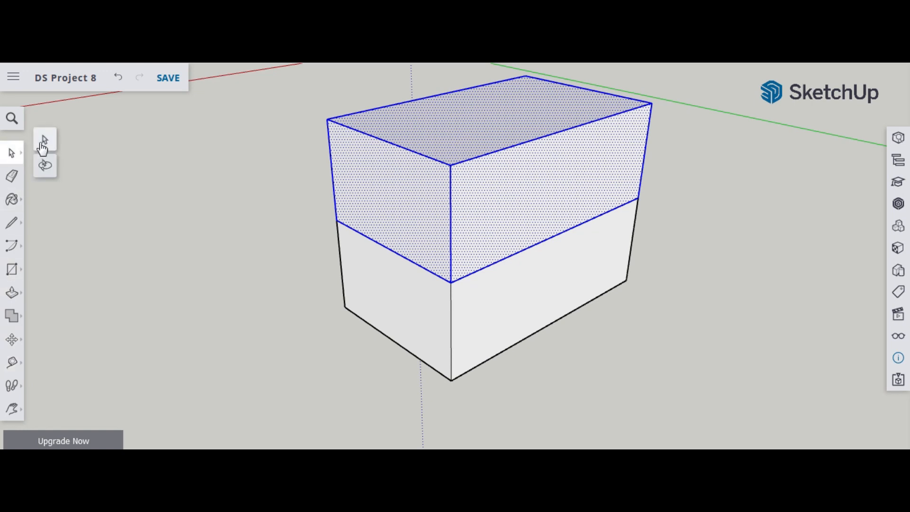
Step: Offset the outlines of both boxes' short end faces inward by 10 mm to form frames
click(42, 147)
click(12, 292)
click(45, 315)
click(348, 239)
text(10)
key(Return)
double_click(341, 140)
Step: Mark a guide at the lower frame's bottom edge and draw a line along the long side wall at that height
click(11, 408)
click(44, 382)
drag(332, 237, 369, 237)
click(12, 362)
click(453, 361)
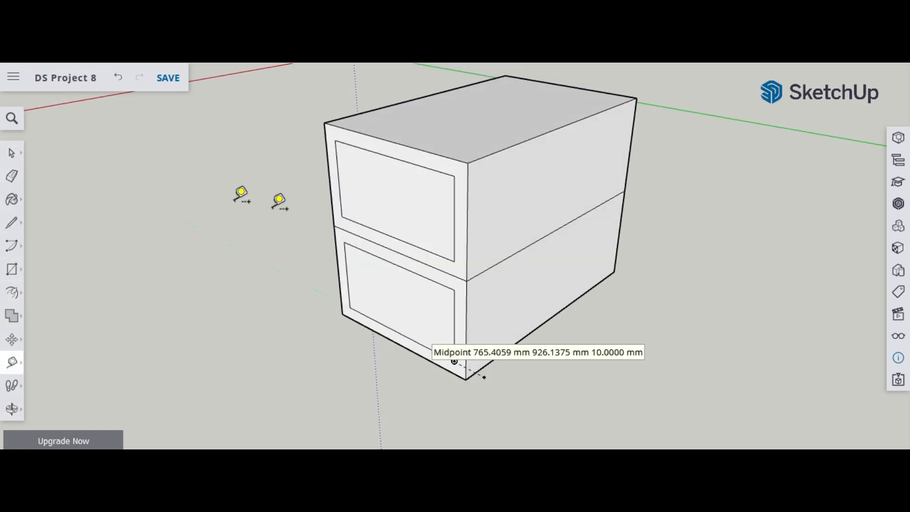
click(12, 222)
click(616, 259)
Step: Extrude the narrow bottom strip of the long side wall outward to form a ground platform
click(12, 292)
click(41, 270)
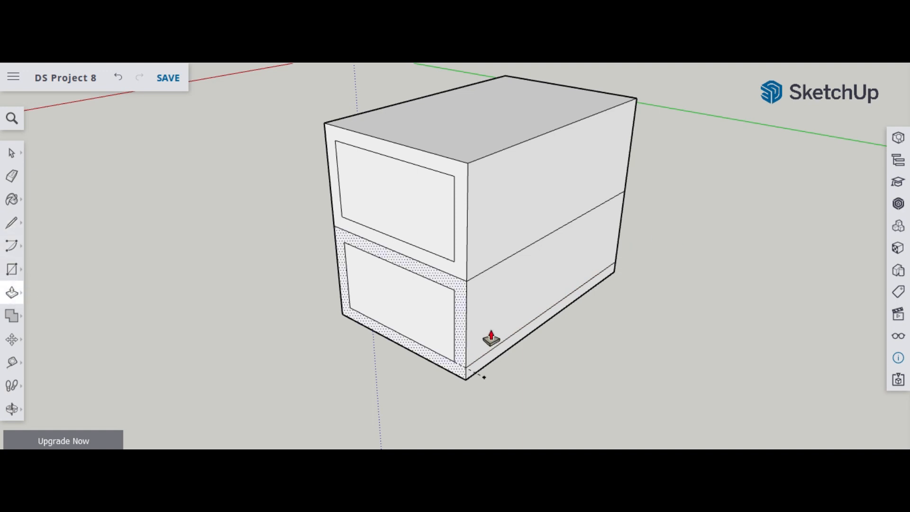
click(513, 339)
click(605, 381)
Step: Mark a guide at the upper frame's bottom edge and draw a matching line along the upper long side wall
click(12, 362)
click(454, 261)
click(466, 267)
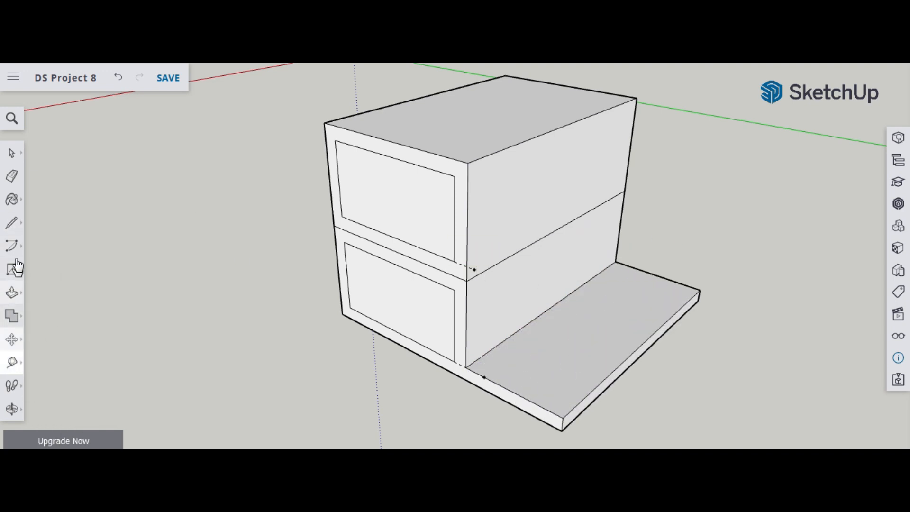
key(l)
click(467, 266)
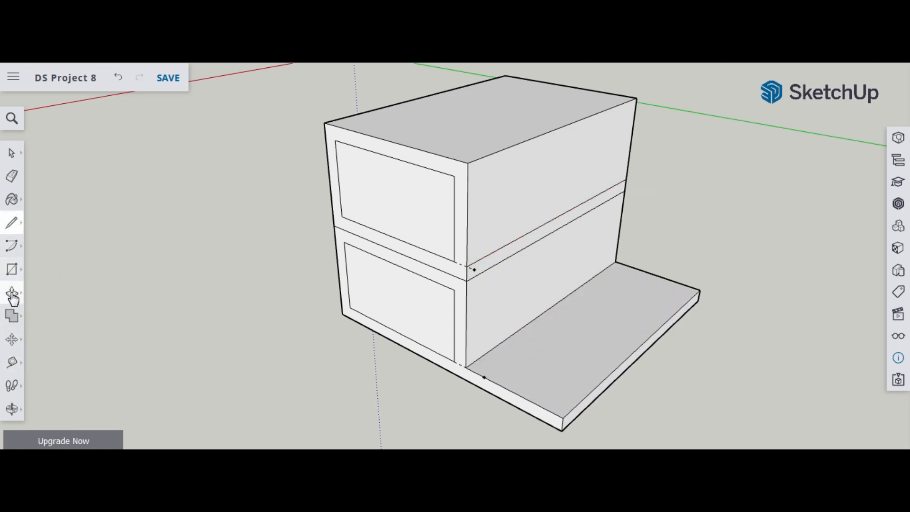
Step: Extrude the strip between the two storeys outward to form a shelf above the platform
click(12, 292)
click(521, 244)
click(622, 284)
Step: Draw a line across the middle of the upper shelf, from the wall to its outer edge
click(10, 408)
drag(616, 284, 427, 279)
click(12, 224)
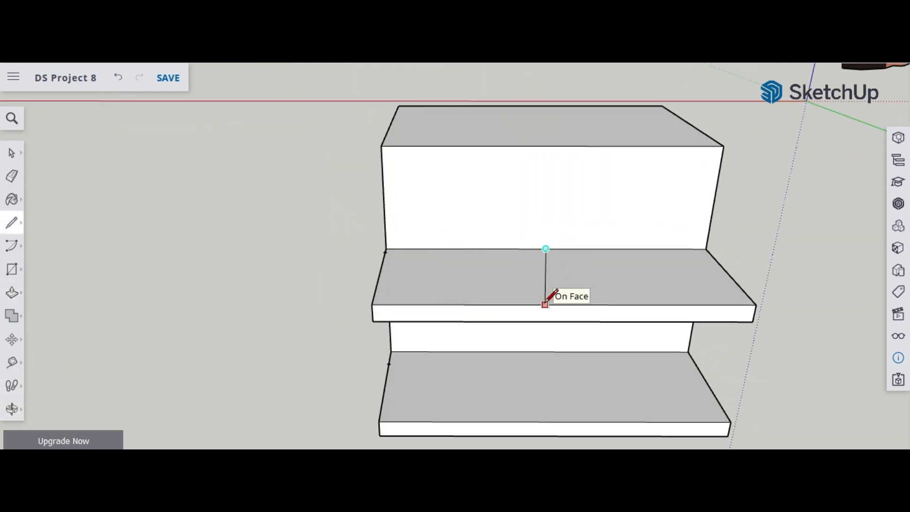
Step: Push the shelf's end face back to the middle line to remove the half nearest the framed openings
click(12, 292)
middle_drag(73, 292, 189, 299)
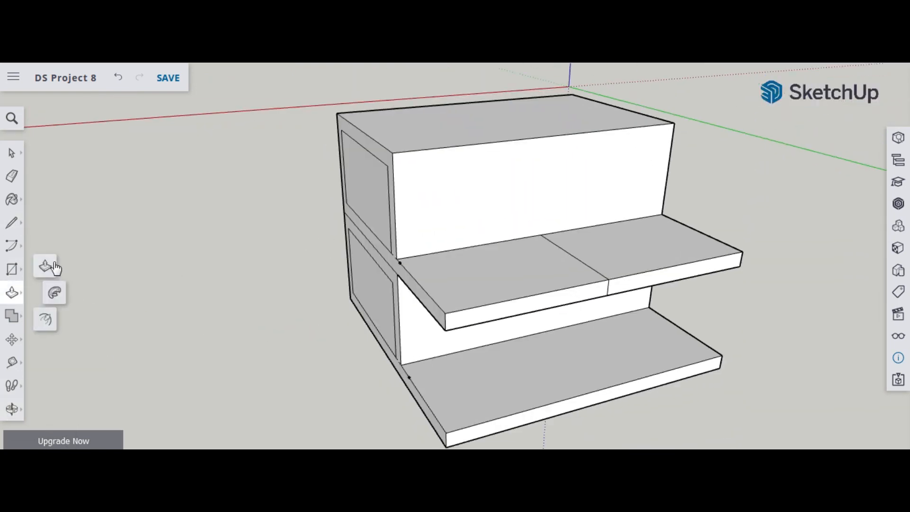
middle_drag(421, 296, 368, 286)
key(l)
key(p)
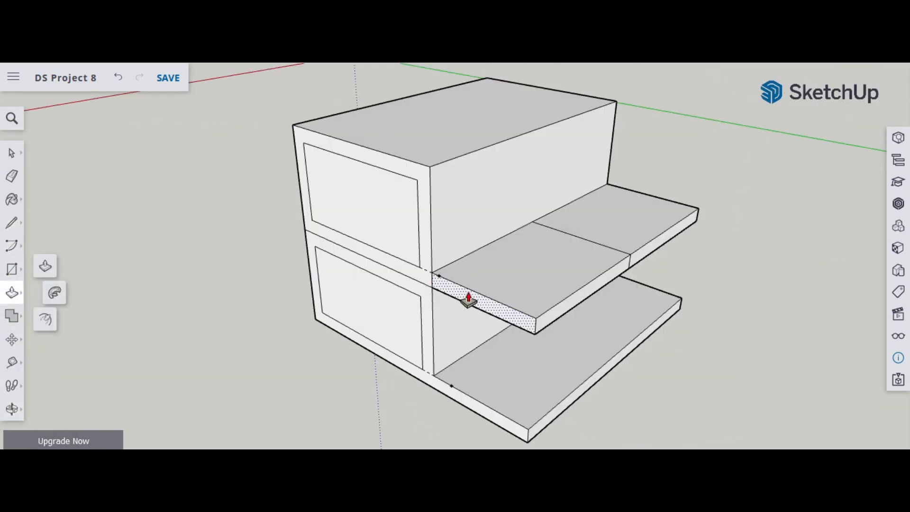
click(470, 299)
click(578, 238)
Step: Draw a diagonal line on the remaining shelf's end face from its upper outer corner to its lower edge
middle_drag(213, 321, 260, 319)
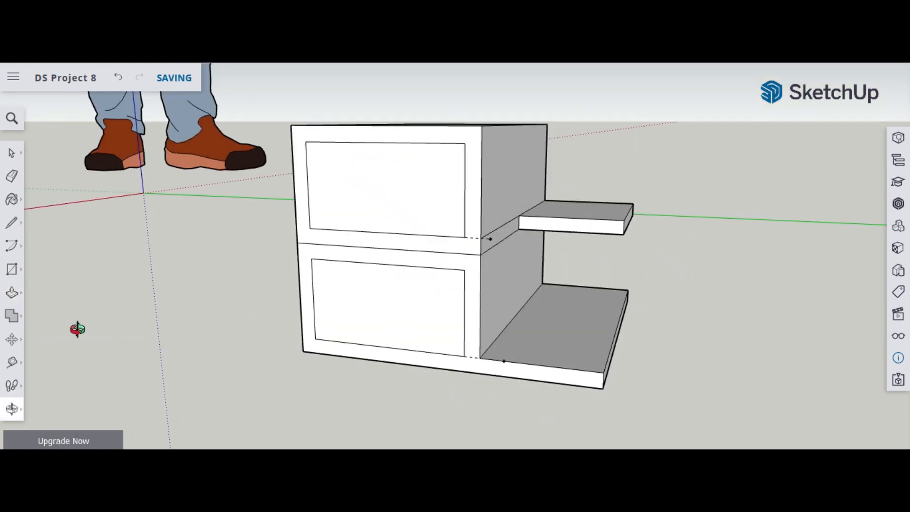
scroll(457, 265, down, 2)
drag(626, 214, 625, 157)
click(12, 223)
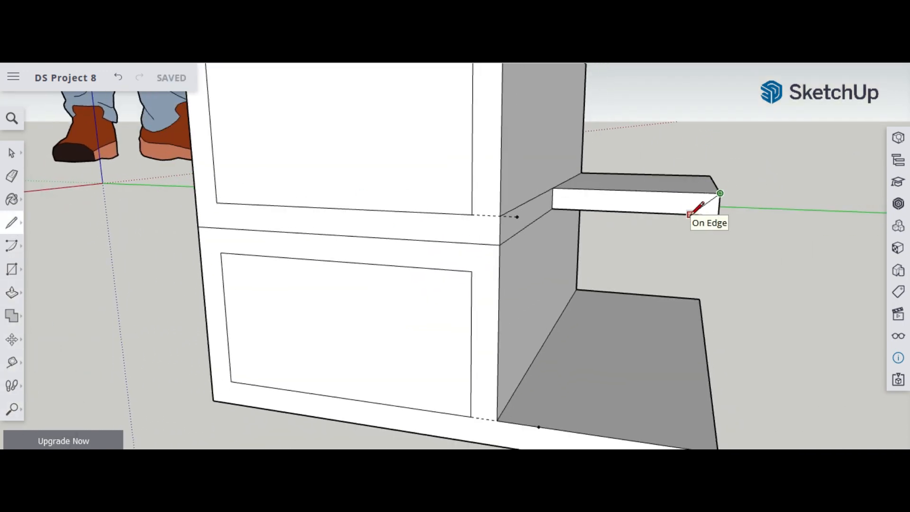
key(p)
middle_drag(663, 285, 683, 265)
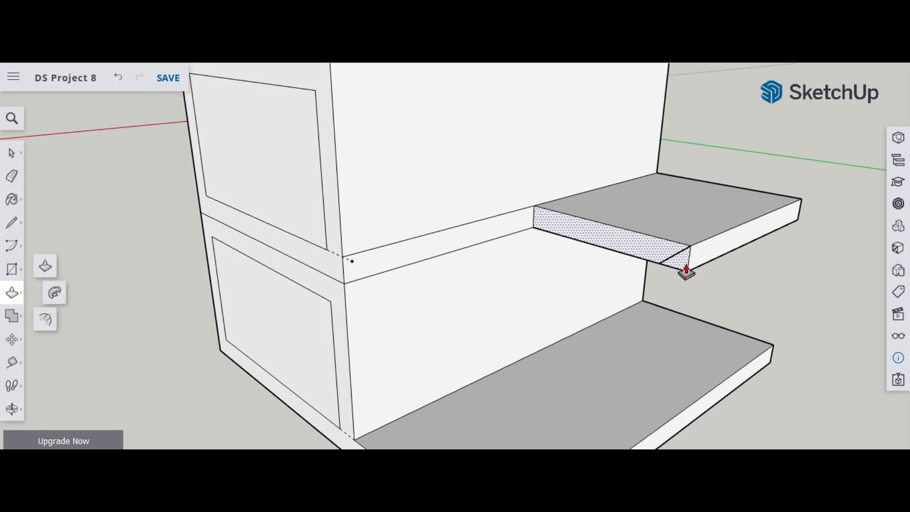
key(l)
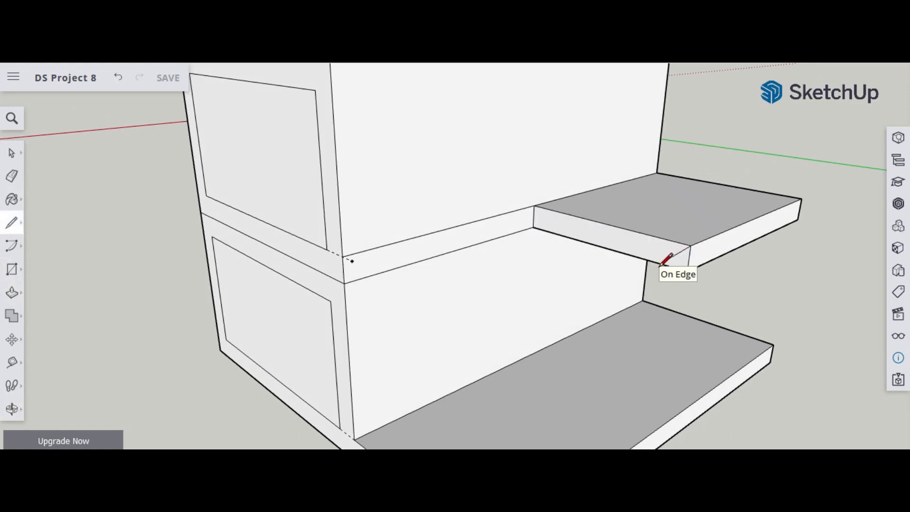
click(660, 263)
Step: Push the triangular corner piece along the shelf's full length to bevel its outer edge
key(p)
click(679, 259)
click(792, 214)
Step: Draw a circle on the lower long side wall near the framed end and move it farther along the wall
middle_drag(559, 213, 137, 153)
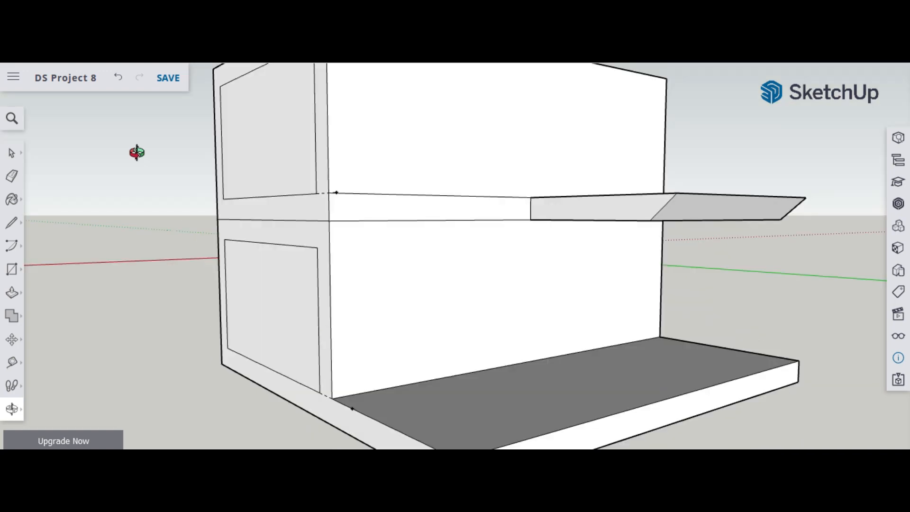
click(386, 323)
click(433, 286)
middle_drag(433, 285, 341, 349)
scroll(341, 349, up, 3)
click(12, 339)
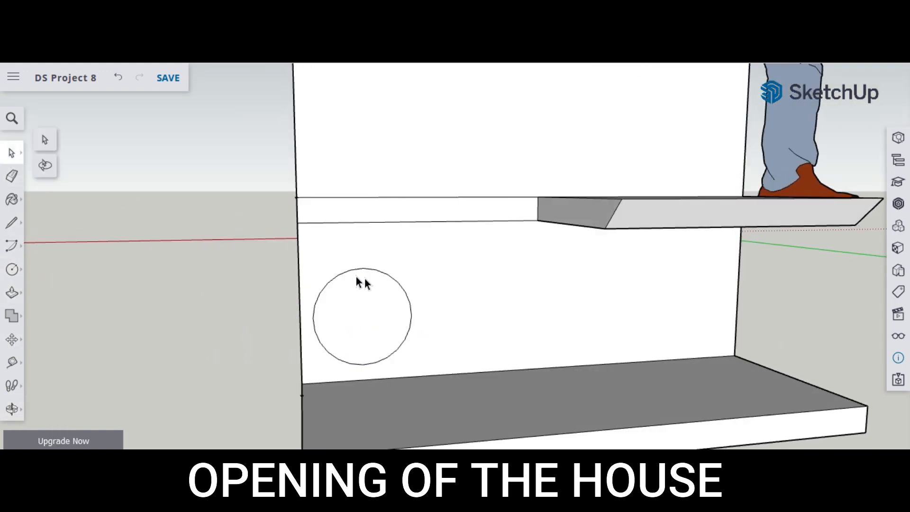
click(408, 330)
click(463, 319)
click(12, 408)
drag(213, 325, 256, 325)
mouse_move(42, 322)
mouse_down()
mouse_move(157, 327)
mouse_move(50, 335)
mouse_up()
click(12, 292)
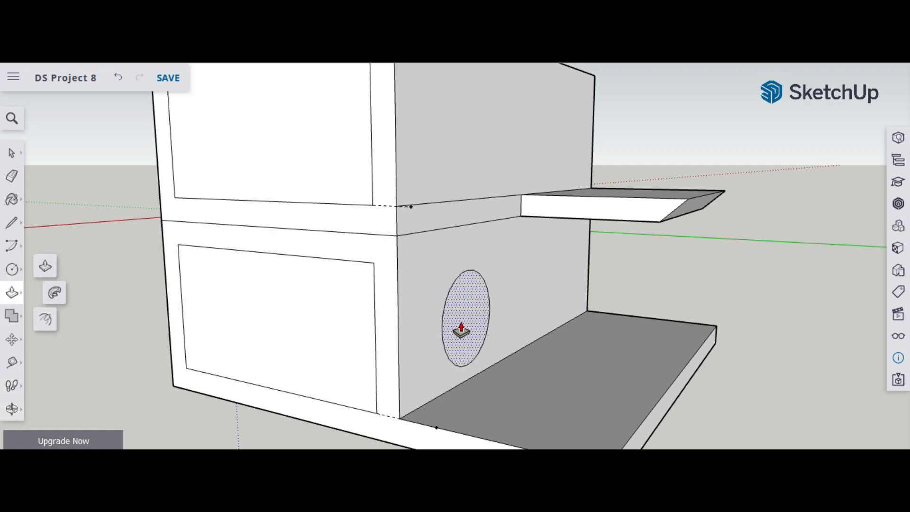
click(463, 326)
click(503, 328)
key(ctrl+z)
click(462, 325)
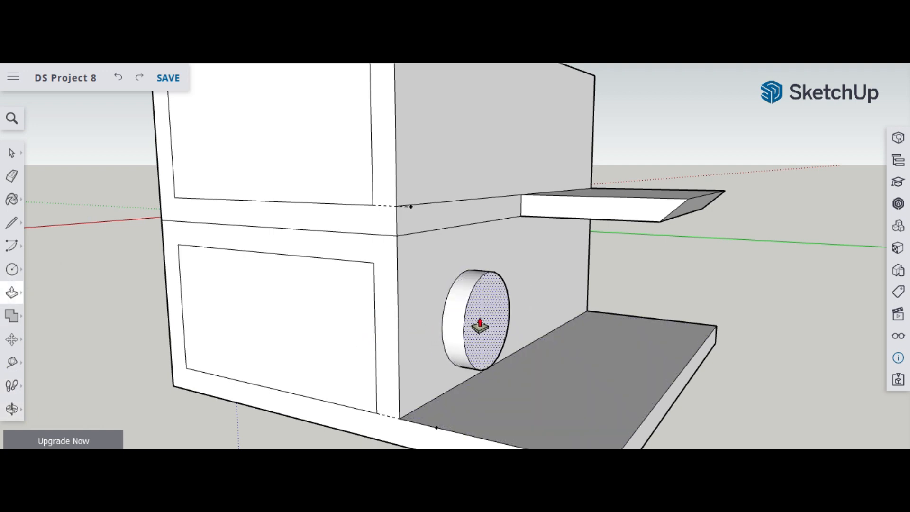
key(Escape)
Step: Push the lower framed panel inward to hollow out the lower box
click(19, 412)
click(47, 366)
drag(53, 360, 500, 273)
scroll(457, 313, down, 1)
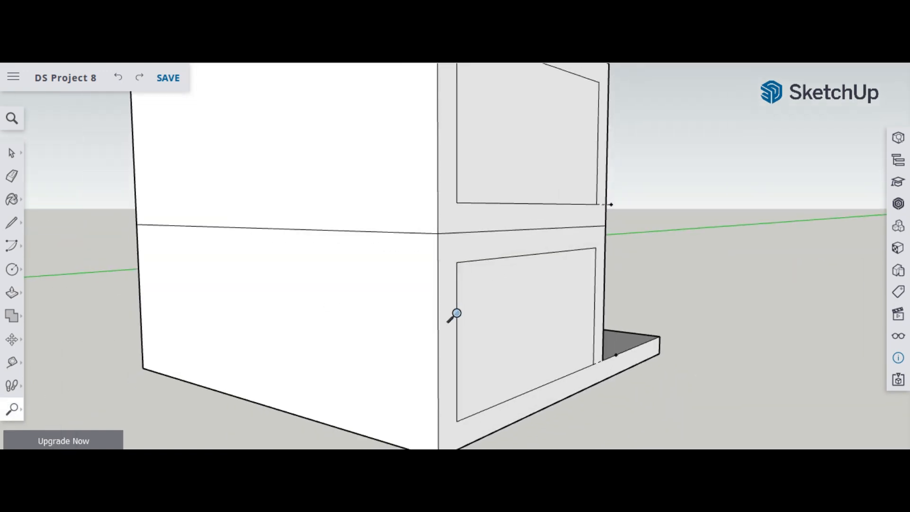
click(12, 292)
click(492, 327)
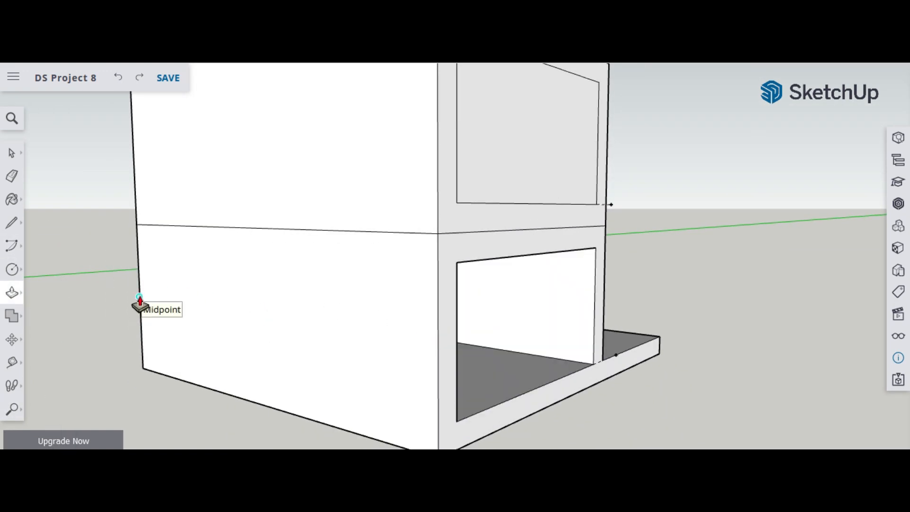
Step: Push the circle through the lower side wall to cut a round entrance hole
mouse_move(545, 274)
middle_down()
mouse_move(589, 281)
mouse_move(423, 342)
mouse_move(660, 268)
mouse_move(563, 273)
middle_up()
key(p)
click(463, 314)
click(405, 331)
Step: Mark a guide point on the roof's edge in line with the long side wall
mouse_move(405, 330)
middle_down()
mouse_move(591, 313)
mouse_move(709, 242)
mouse_move(493, 360)
mouse_move(540, 371)
mouse_move(501, 349)
mouse_move(417, 240)
mouse_move(369, 125)
mouse_move(437, 202)
mouse_move(354, 243)
middle_up()
key(t)
key(l)
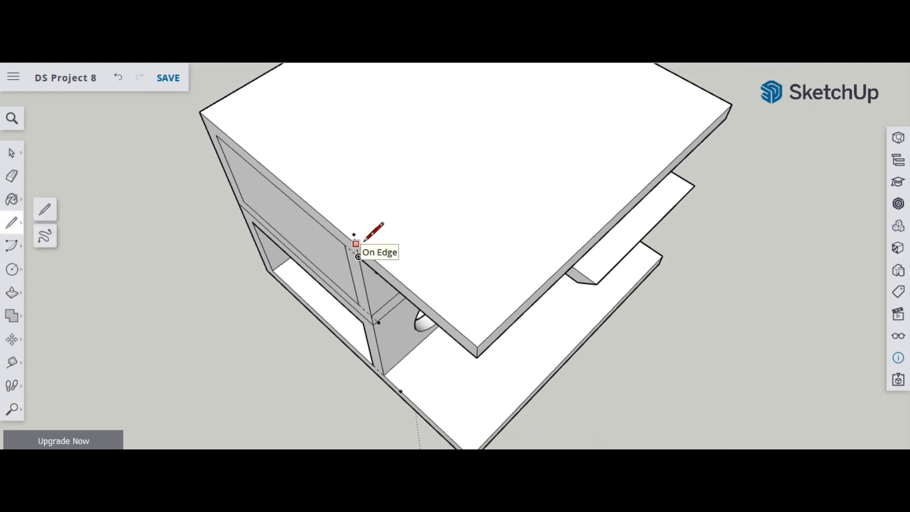
click(355, 244)
key(ctrl+z)
Step: Draw a line across the roof from the guide point to the opposite edge, following the side wall
click(12, 409)
drag(284, 199, 285, 244)
key(l)
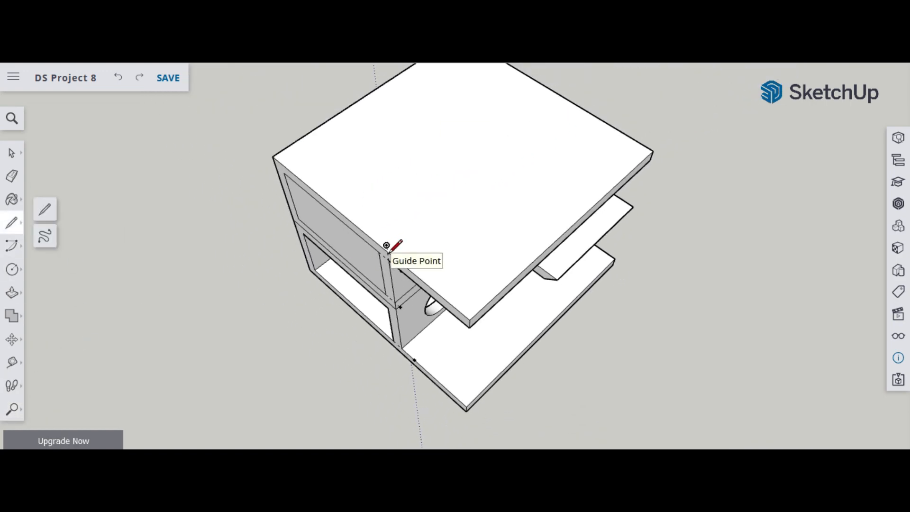
middle_drag(663, 184, 590, 173)
key(z)
drag(467, 258, 463, 206)
key(l)
click(327, 197)
click(665, 90)
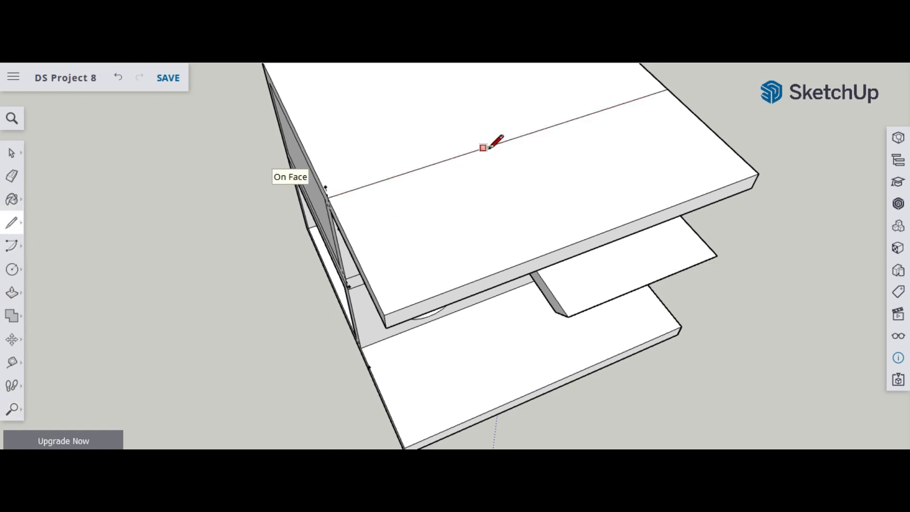
Step: Split the roof overhang's end face at the wall corner with a short vertical line and push it back to the midpoint
click(591, 252)
key(z)
middle_drag(183, 311, 384, 244)
click(12, 292)
key(l)
click(367, 188)
click(368, 207)
key(p)
click(463, 187)
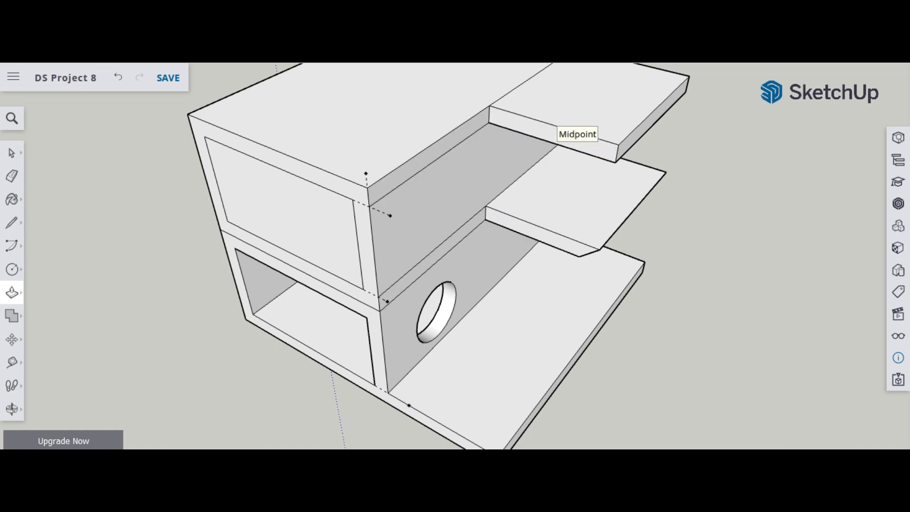
Step: Divide the upper long side wall where the roof overhang starts and push the section beneath the overhang inward to open it
click(12, 408)
drag(568, 228, 454, 159)
click(12, 223)
click(494, 116)
click(12, 293)
double_click(563, 166)
Step: Draw a small circle on the roof's edge strip near the framed end and move it into place
click(12, 410)
drag(568, 199, 625, 218)
click(12, 269)
click(14, 341)
click(307, 127)
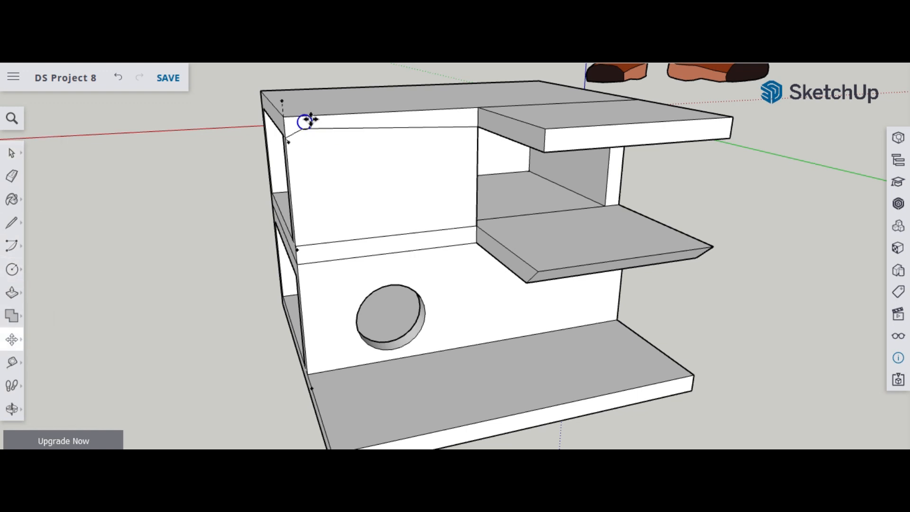
key(c)
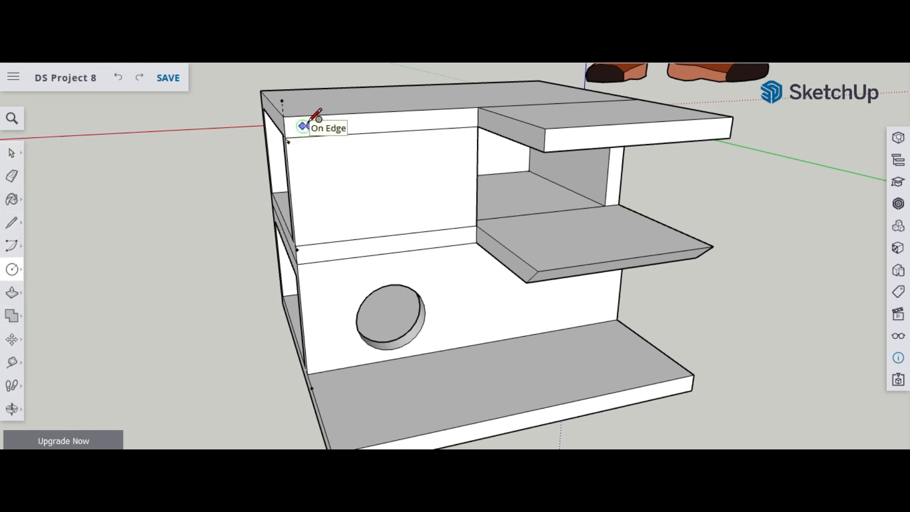
key(space)
key(ctrl+v)
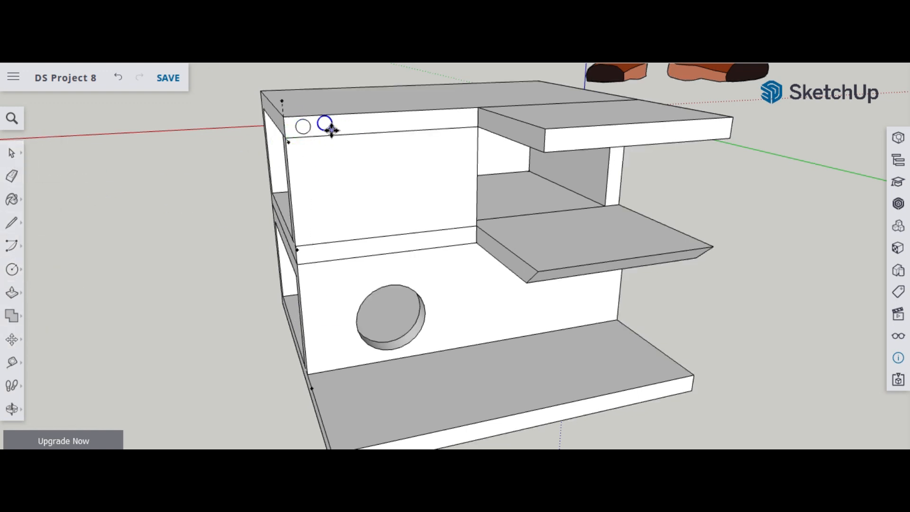
key(ctrl+z)
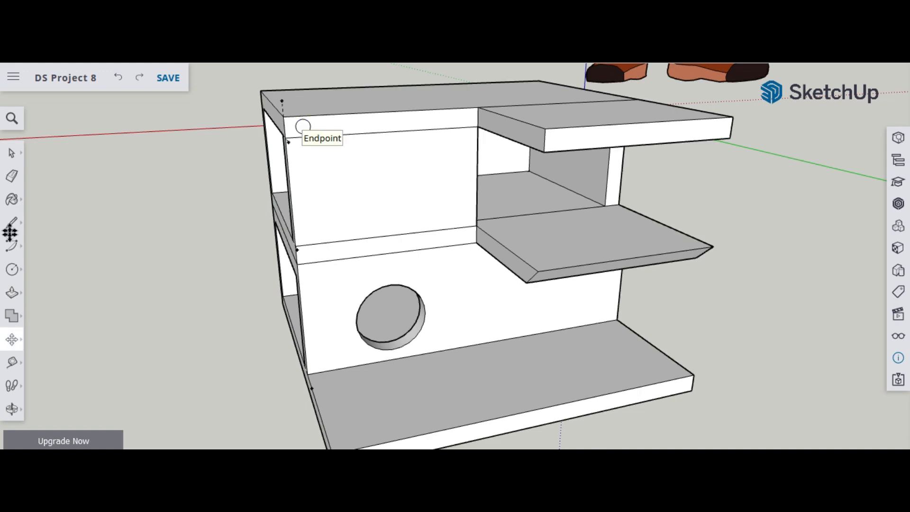
Step: Extrude the small circle on the roof's edge strip outward into a long round beam
click(12, 408)
click(65, 408)
drag(396, 108, 396, 80)
click(12, 409)
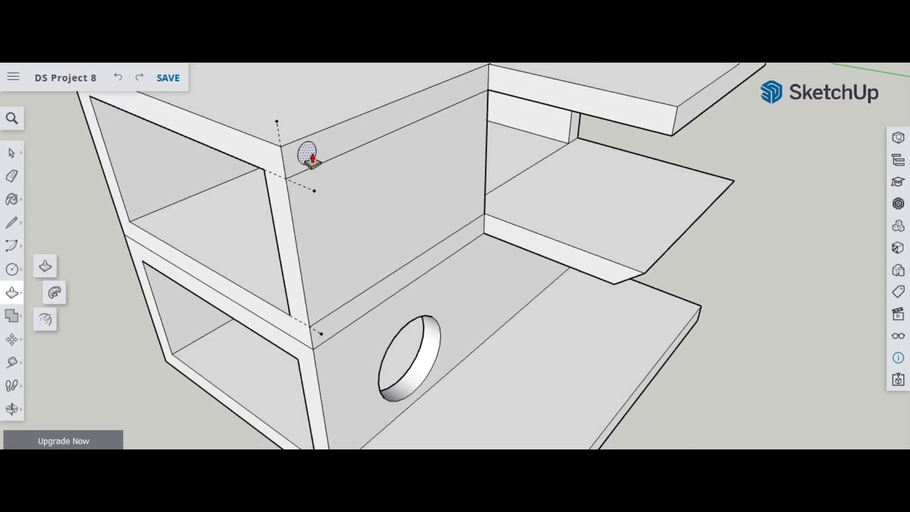
click(308, 155)
click(520, 233)
key(space)
double_click(458, 208)
key(m)
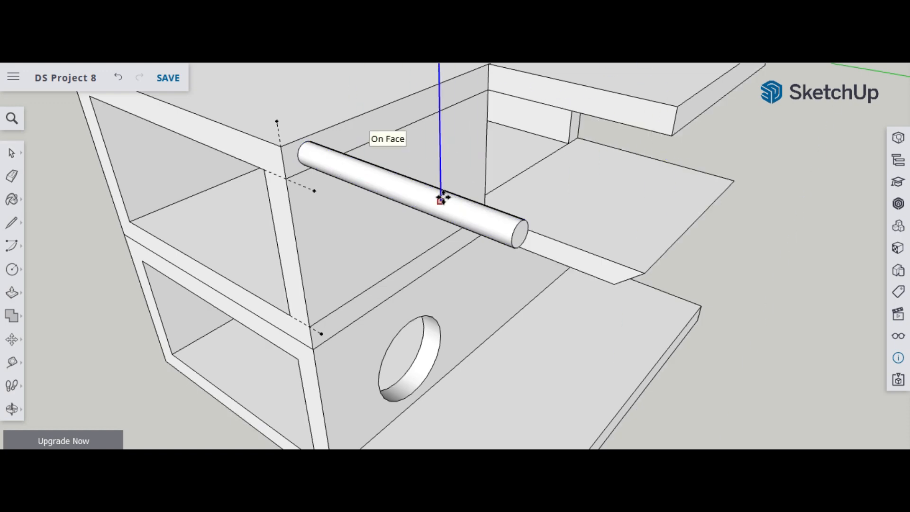
Step: Paste two copies of the small circle along the roof's edge strip beside the beam
middle_drag(519, 236, 203, 280)
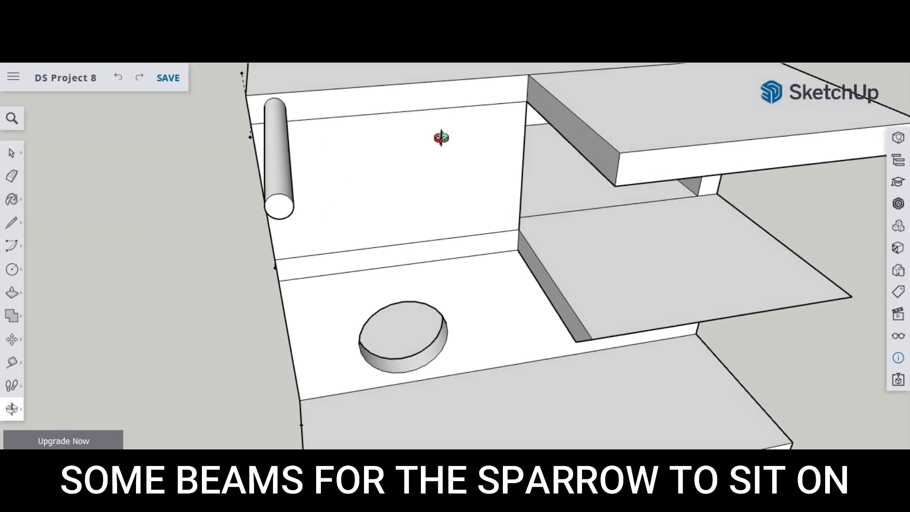
key(ctrl+v)
click(337, 98)
key(ctrl+v)
click(392, 91)
key(ctrl+v)
key(ctrl+z)
Step: Reposition the copied circles and paste another to make an evenly spaced row of three beside the beam
click(12, 409)
click(36, 405)
drag(451, 180, 451, 135)
middle_drag(451, 135, 431, 213)
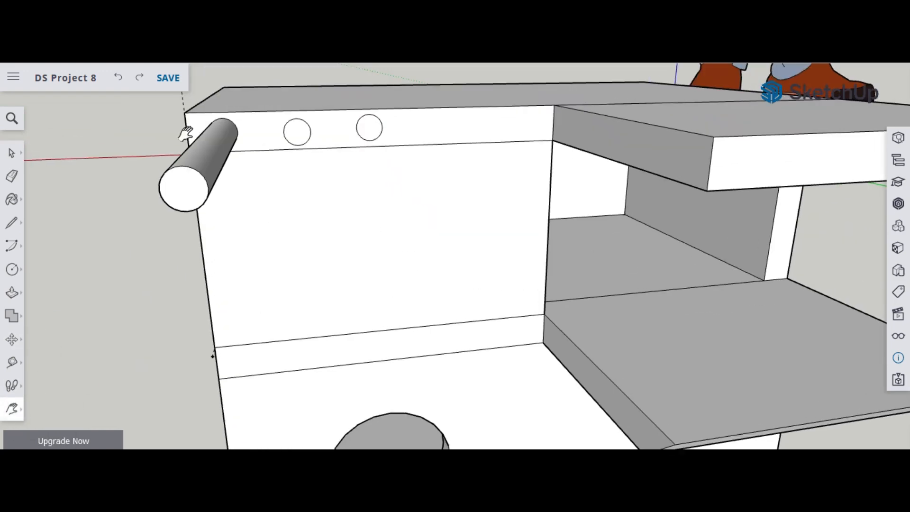
key(space)
click(379, 136)
click(44, 368)
click(305, 122)
key(ctrl+v)
click(386, 140)
key(ctrl+v)
Step: Extrude the three remaining circles on the roof's edge strip outward into long round beams
click(15, 290)
click(304, 132)
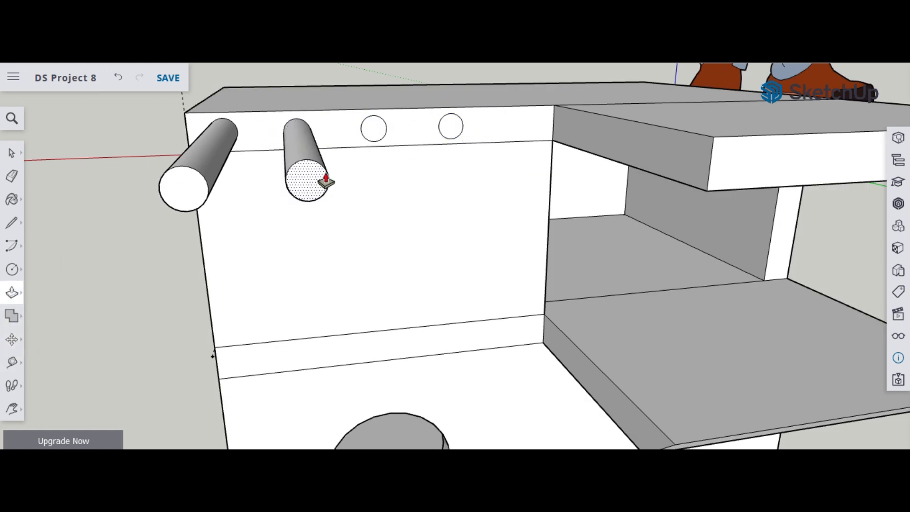
click(325, 185)
click(372, 132)
click(442, 198)
click(450, 133)
click(552, 183)
Step: Adjust the beam ends with Push/Pull so the row projects evenly from the roof's edge strip
click(12, 409)
click(46, 360)
drag(156, 313, 190, 379)
click(13, 294)
click(533, 338)
click(381, 135)
click(504, 302)
click(12, 409)
mouse_move(332, 289)
mouse_down()
mouse_move(496, 251)
mouse_move(332, 275)
mouse_up()
click(12, 409)
click(71, 411)
drag(567, 105, 670, 148)
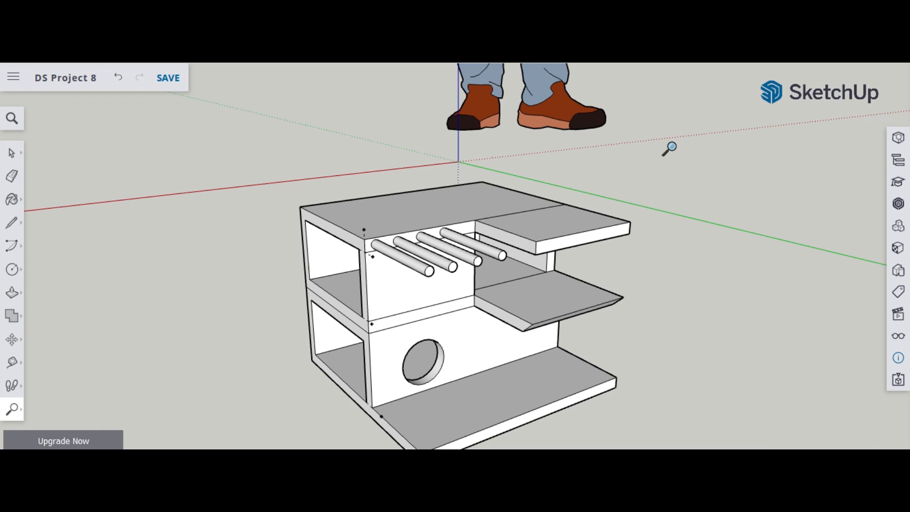
Step: Move the round entrance along the lower front wall to beneath the bevelled shelf
middle_drag(245, 320, 260, 296)
key(space)
drag(393, 334, 465, 393)
click(448, 369)
click(563, 363)
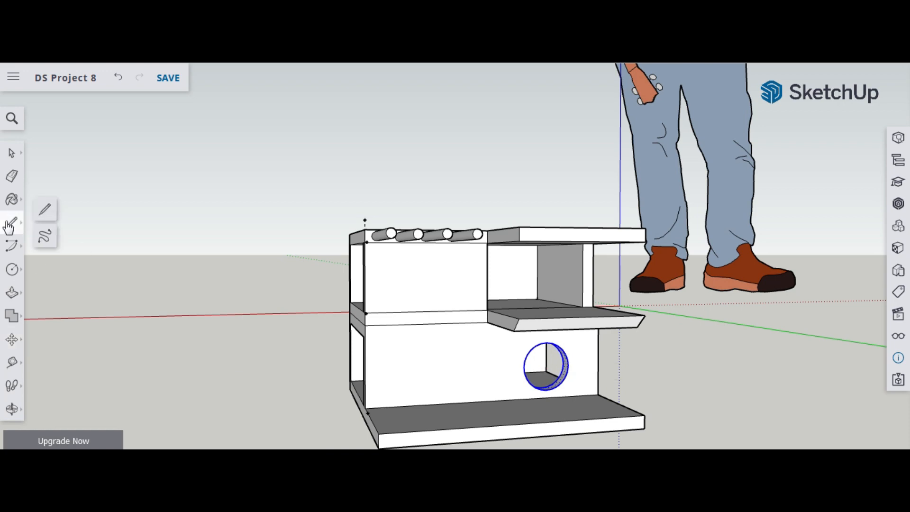
Step: Place a guide point 95 mm inward from the open end along the upper floor's edge at the back wall
mouse_move(13, 294)
click(12, 408)
mouse_move(427, 398)
mouse_down()
mouse_move(666, 396)
mouse_move(620, 360)
mouse_move(595, 355)
mouse_move(829, 357)
mouse_move(687, 392)
mouse_move(396, 317)
mouse_move(574, 328)
mouse_move(624, 447)
mouse_move(285, 417)
mouse_up()
click(11, 222)
click(12, 408)
click(11, 362)
click(292, 304)
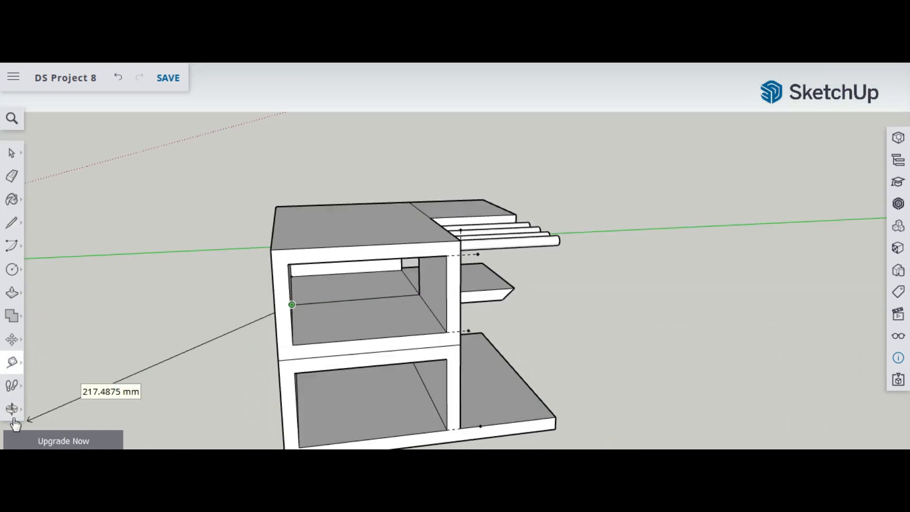
key(e)
click(19, 415)
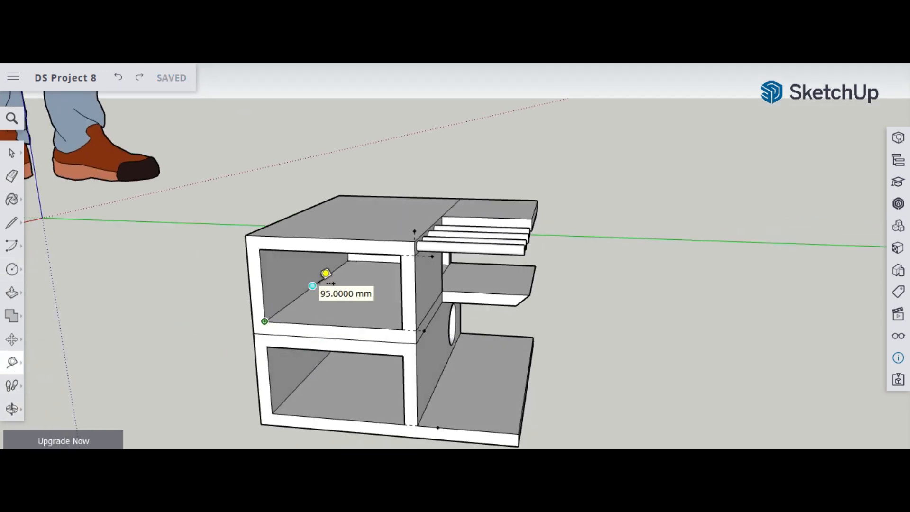
click(313, 285)
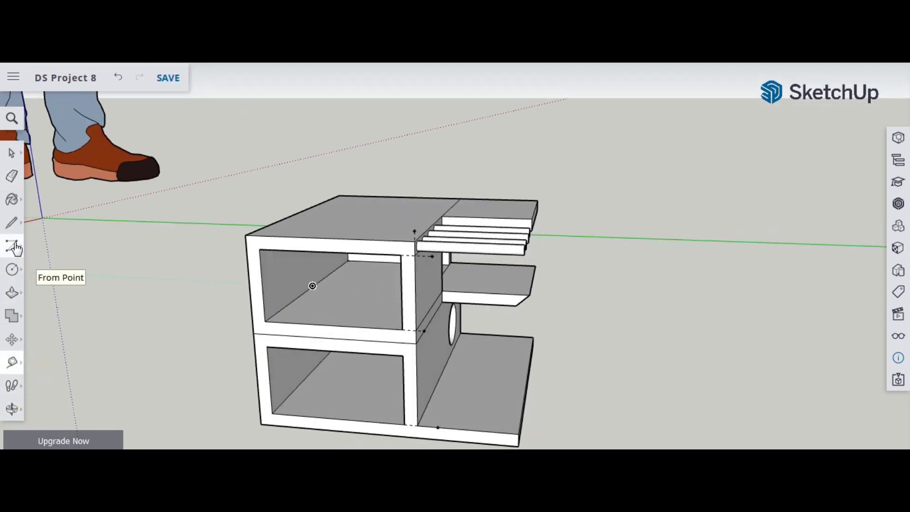
Step: Divide the upper floor with a line at the 95 mm guide point and push the section near the open end away
click(11, 222)
click(315, 284)
click(12, 292)
click(365, 350)
click(353, 304)
click(16, 410)
click(38, 427)
drag(441, 332, 441, 266)
click(42, 365)
drag(569, 360, 483, 422)
click(12, 408)
click(52, 410)
drag(491, 142, 491, 199)
mouse_move(568, 310)
mouse_down()
mouse_move(619, 264)
mouse_move(564, 324)
mouse_up()
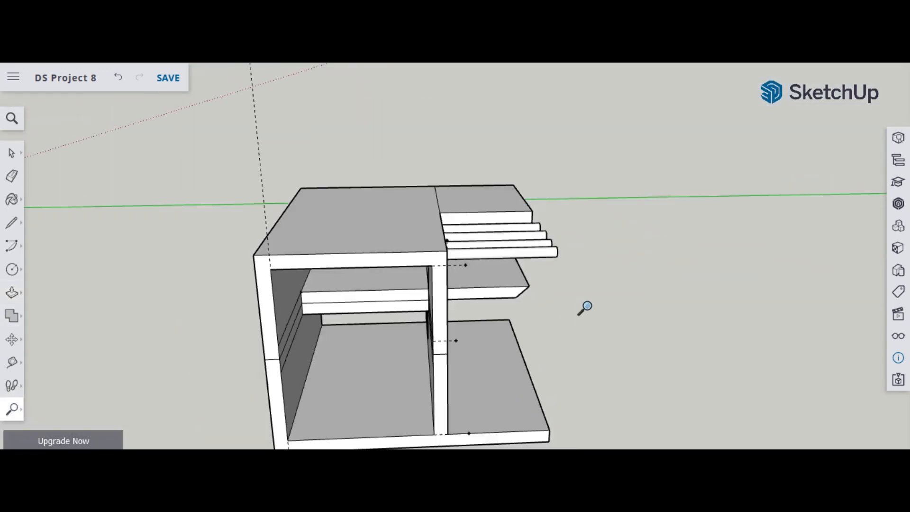
middle_drag(576, 310, 749, 396)
drag(749, 396, 429, 346)
Step: Pull the remaining raised strip of the upper floor forward to the open end's edge
click(12, 292)
click(52, 269)
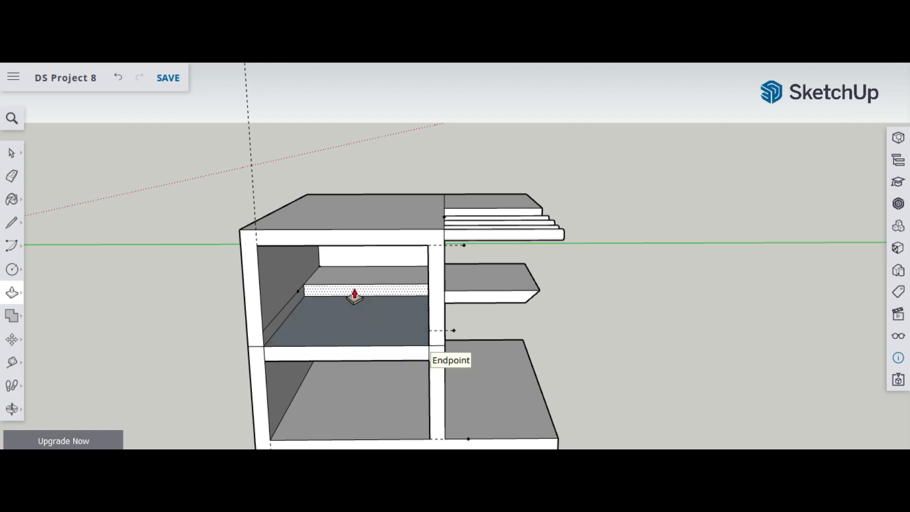
drag(354, 296, 429, 330)
click(12, 409)
drag(660, 250, 696, 245)
click(13, 250)
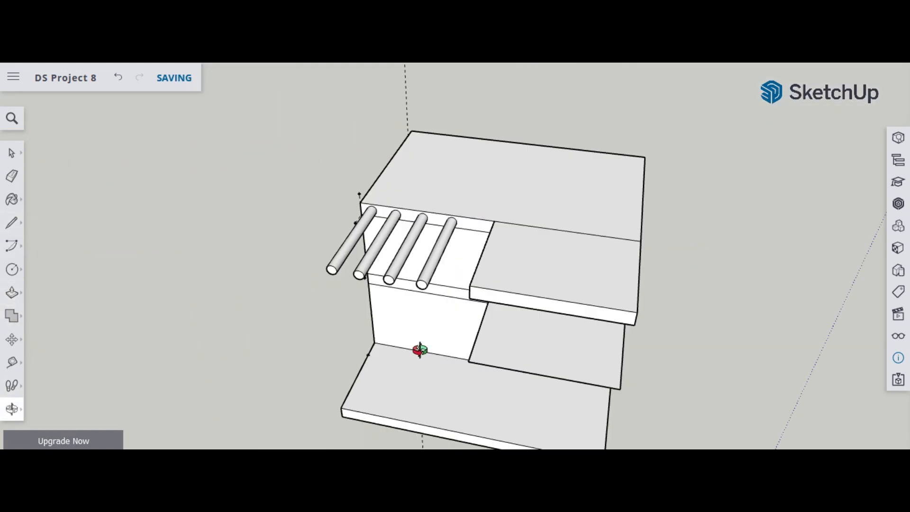
Step: Try to push the upper floor face behind the shelf with Push/Pull
key(p)
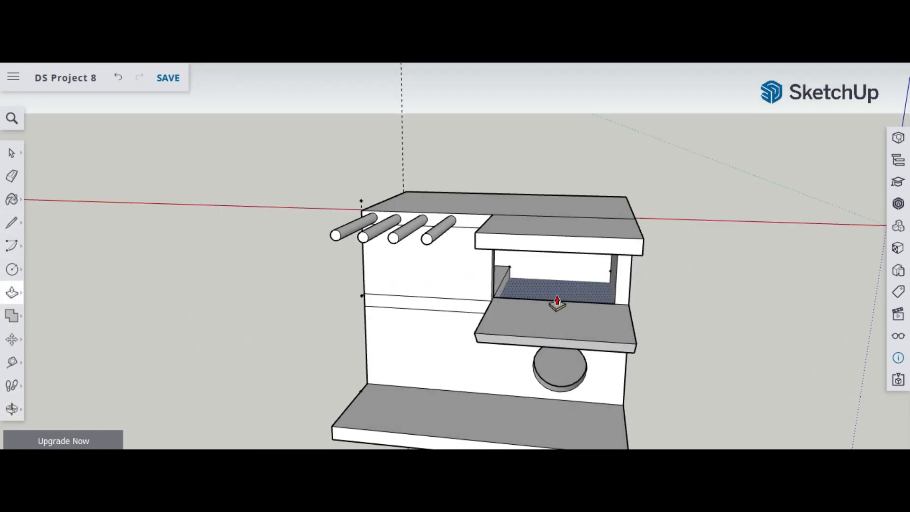
drag(556, 298, 737, 278)
key(ctrl+z)
middle_drag(738, 278, 605, 301)
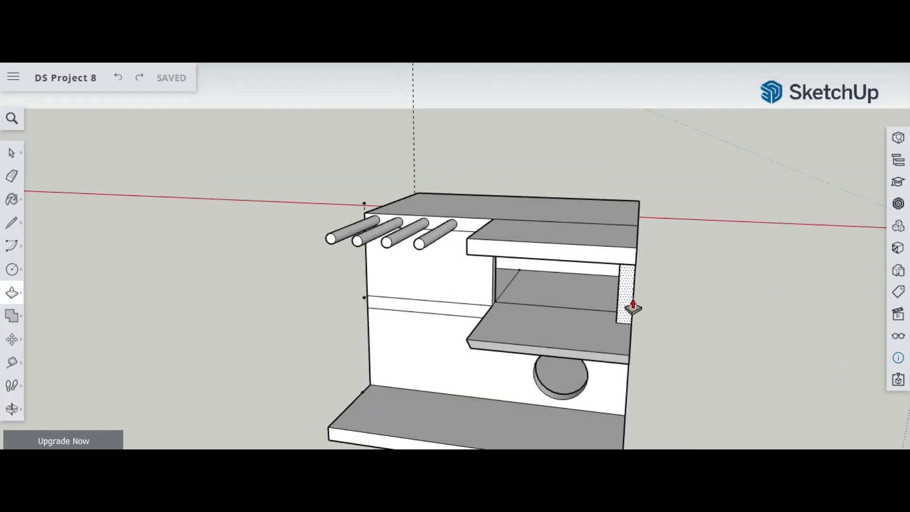
Step: Repeat the last Push/Pull distance on two faces inside the upper storey, working from different sides of the house
click(12, 409)
drag(521, 303, 73, 152)
click(12, 292)
click(51, 321)
double_click(531, 300)
click(12, 409)
drag(199, 303, 388, 299)
drag(168, 261, 687, 311)
click(12, 292)
click(46, 268)
double_click(649, 278)
click(12, 409)
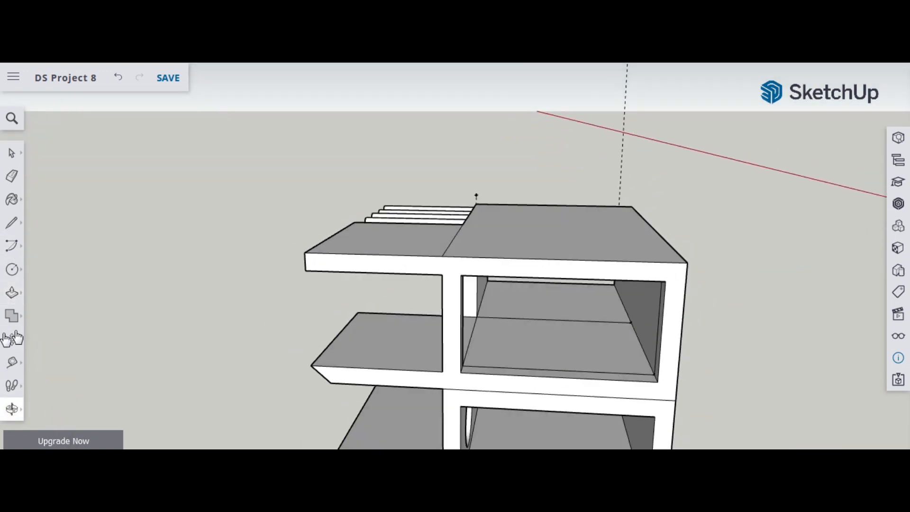
Step: Try to push the upper floor's section toward the open end's front edge
click(12, 292)
click(51, 267)
click(539, 353)
click(542, 381)
click(551, 325)
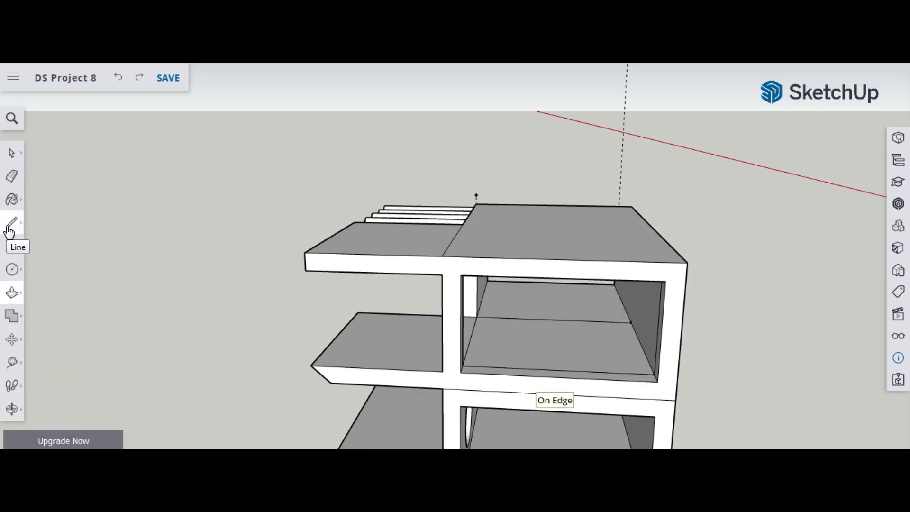
Step: Try to move the four selected round beams down the front wall
click(12, 222)
click(12, 409)
drag(199, 332, 504, 335)
drag(468, 376, 284, 367)
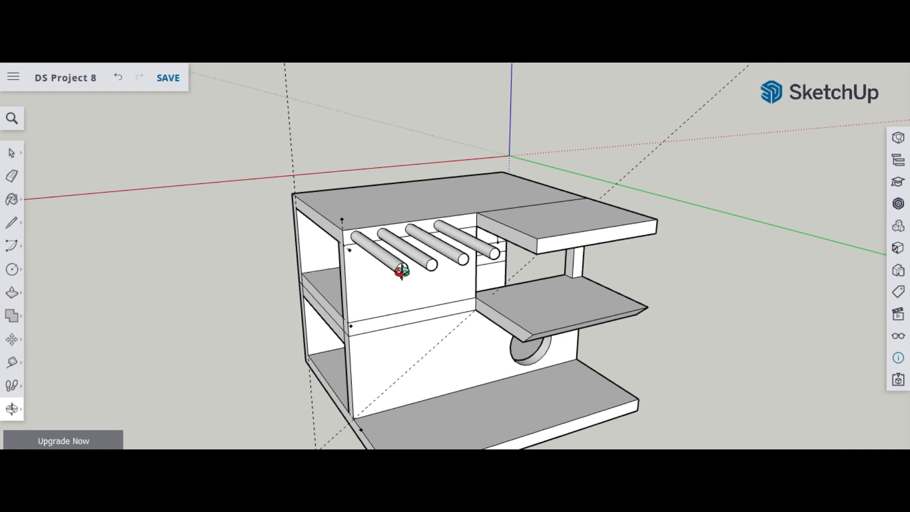
key(m)
drag(401, 280, 396, 382)
key(ctrl+z)
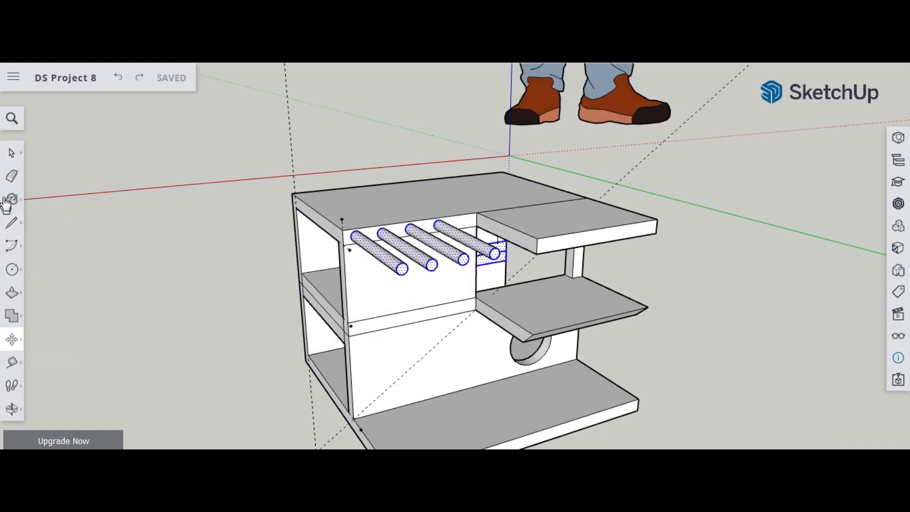
Step: Try to lower the beams as one group from the roof strip to the strip between the storeys
key(space)
click(412, 285)
click(12, 340)
click(396, 274)
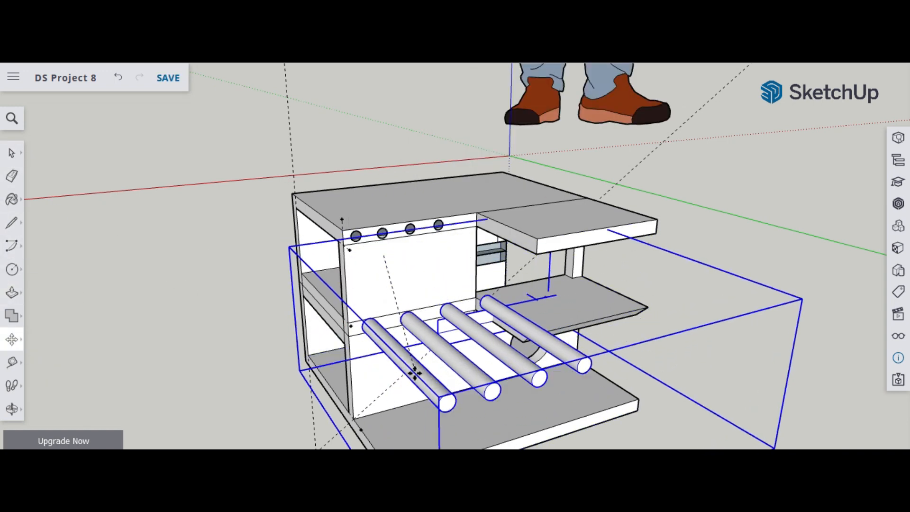
click(385, 355)
click(12, 408)
click(46, 383)
drag(417, 104, 331, 217)
key(ctrl+z)
Step: Release the beams from their group and select only the beam nearest the framed end
right_click(298, 231)
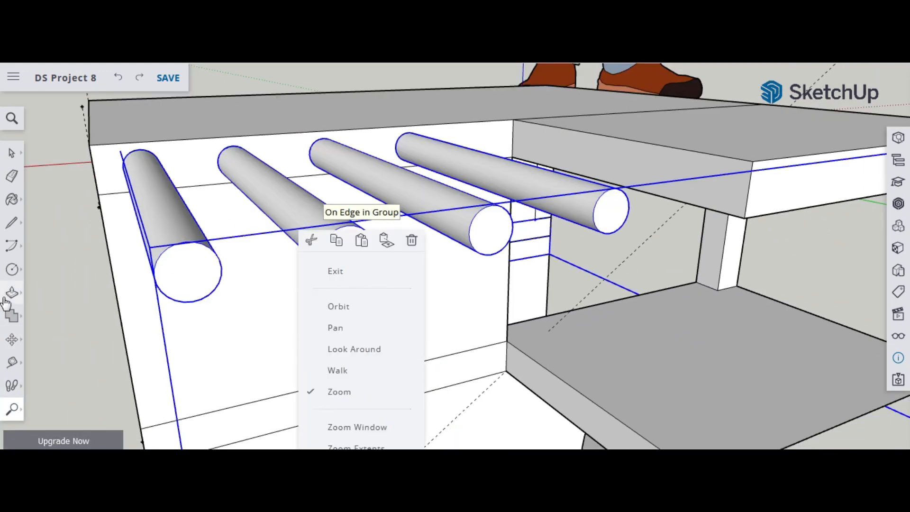
click(12, 152)
right_click(194, 271)
click(244, 256)
click(382, 425)
right_click(183, 266)
click(84, 279)
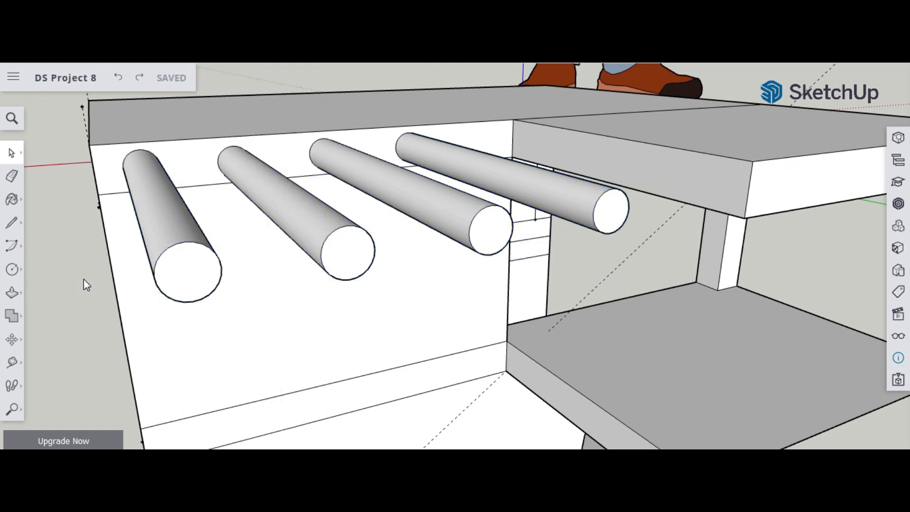
click(147, 204)
Step: Move the beam nearest the framed end down from the roof strip to the level between the storeys
click(12, 339)
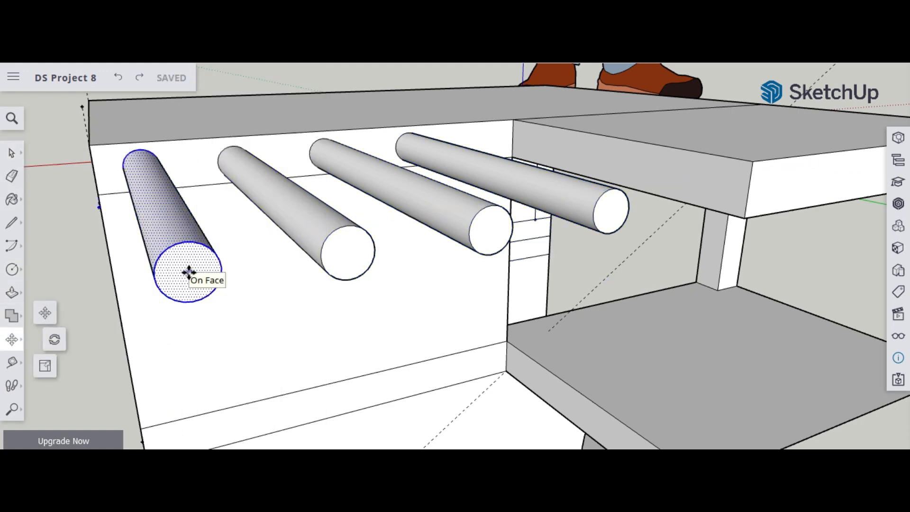
key(z)
scroll(243, 295, down, 3)
key(space)
key(z)
middle_drag(90, 321, 67, 389)
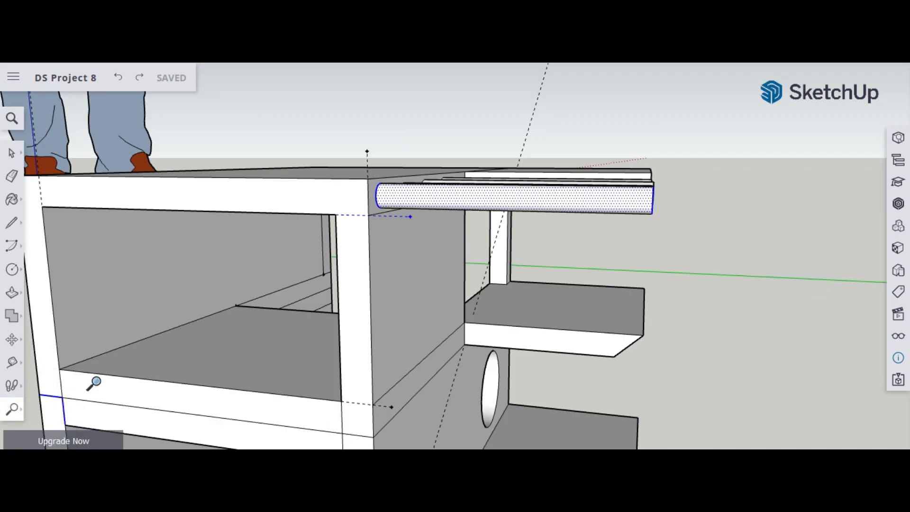
scroll(121, 327, down, 3)
middle_drag(122, 327, 372, 360)
key(m)
scroll(450, 284, up, 2)
click(451, 285)
click(454, 374)
Step: Limit the selection to the lowered beam, excluding the framed end's face and nearby guides
middle_drag(219, 337, 30, 166)
click(14, 157)
click(14, 153)
shift+click(324, 350)
shift+click(335, 349)
shift+click(342, 374)
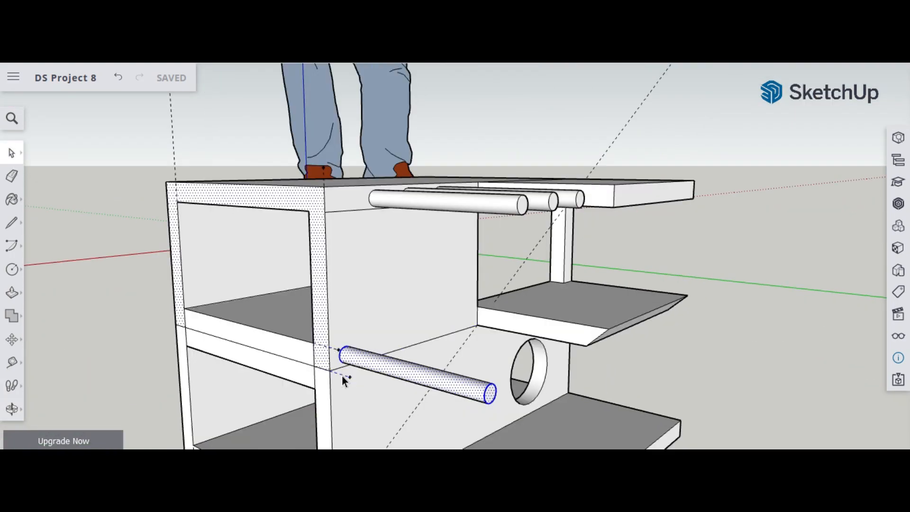
shift+click(322, 360)
click(12, 408)
drag(237, 332, 142, 343)
Step: Try to copy the lowered beam sideways along the front wall
click(12, 156)
key(m)
ctrl+click(325, 344)
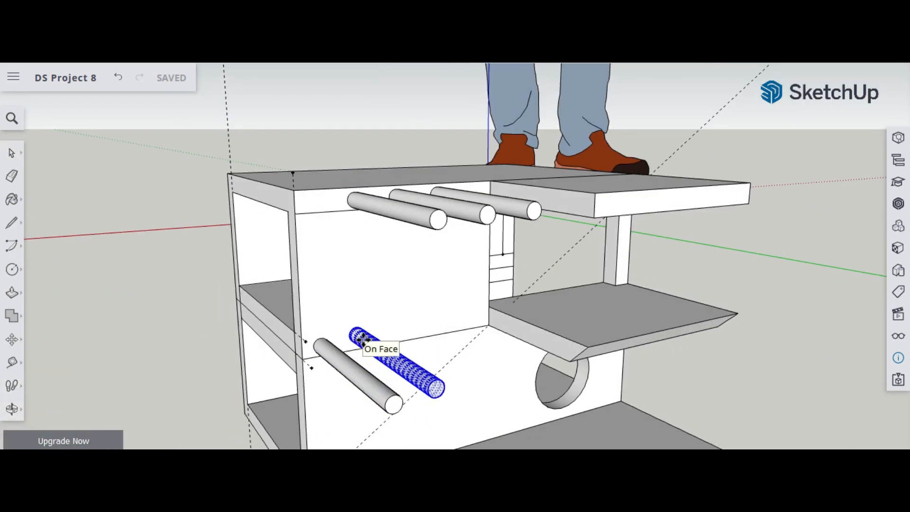
click(315, 349)
middle_drag(314, 349, 99, 297)
drag(100, 298, 139, 360)
key(Delete)
Step: Try to move the next roof beam down beside the lowered beam
click(12, 152)
drag(331, 183, 377, 239)
click(12, 408)
drag(105, 330, 128, 341)
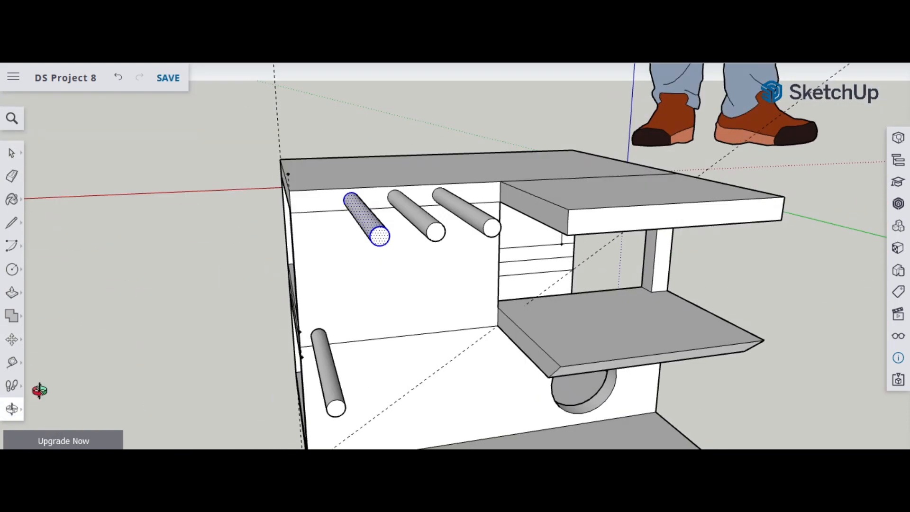
click(12, 339)
click(380, 237)
click(390, 397)
click(12, 409)
drag(244, 361, 239, 284)
click(12, 339)
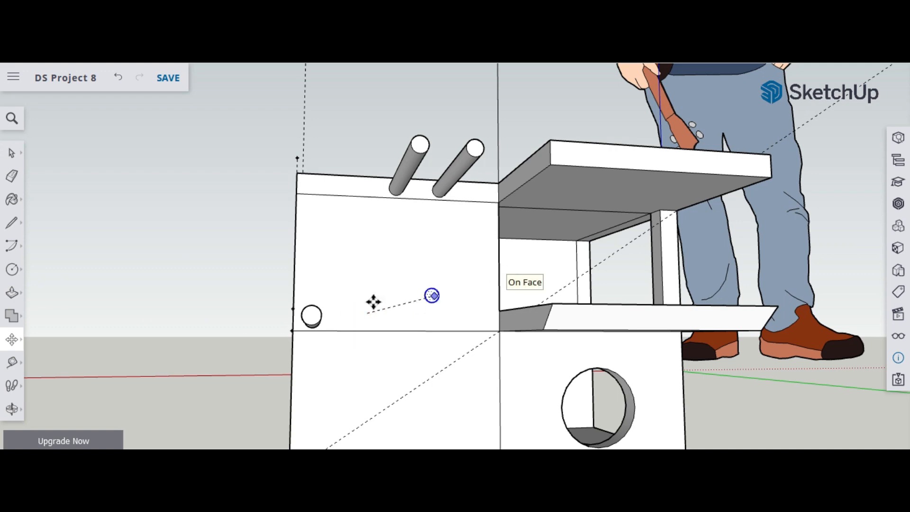
key(ctrl+z)
Step: Widen the roof overhang toward the beams by pulling out its side face with Push/Pull
middle_drag(281, 313, 290, 159)
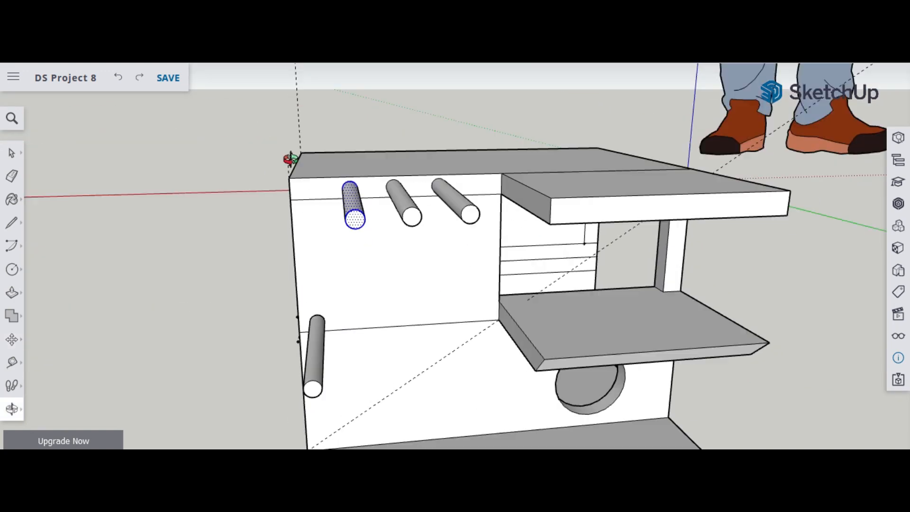
click(11, 292)
click(527, 202)
click(505, 197)
Step: Erase the existing perching beams from the front wall, including those beneath the roof and the lowered one
key(space)
key(e)
click(408, 209)
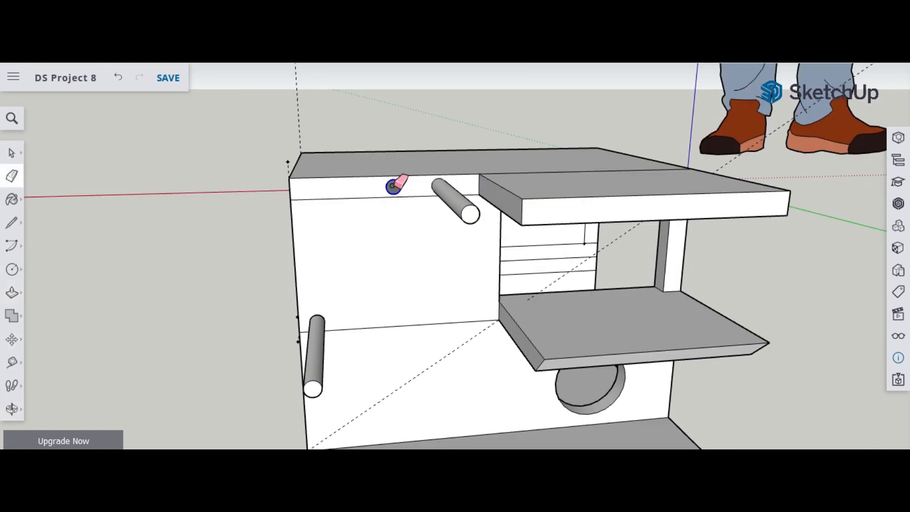
Step: Place a vertical guide along the middle of the front wall and two crossing diagonal guides over the lower section beside the entrance
middle_drag(420, 188, 652, 138)
middle_drag(413, 391, 391, 336)
key(t)
click(488, 298)
click(488, 433)
click(286, 299)
click(488, 433)
Step: Draw five evenly spaced small circles along the descending diagonal guide and extrude them outward as perching beams
click(11, 269)
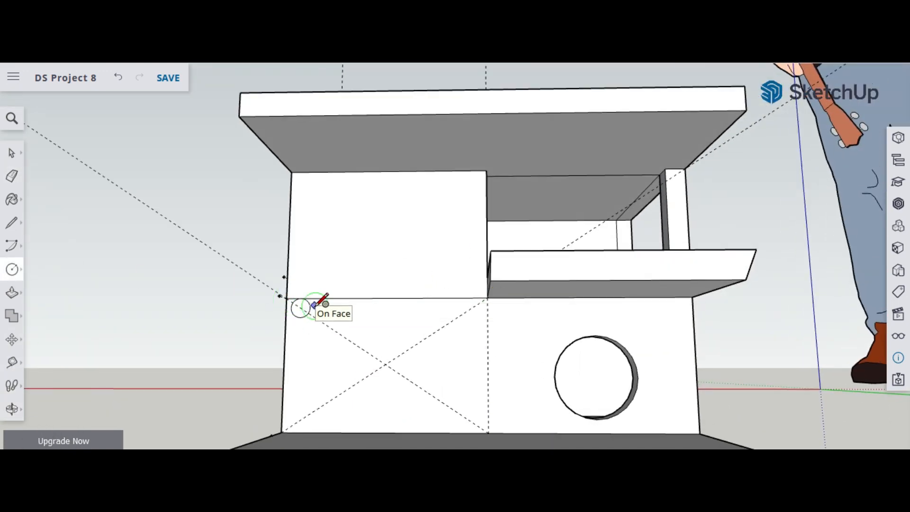
click(337, 327)
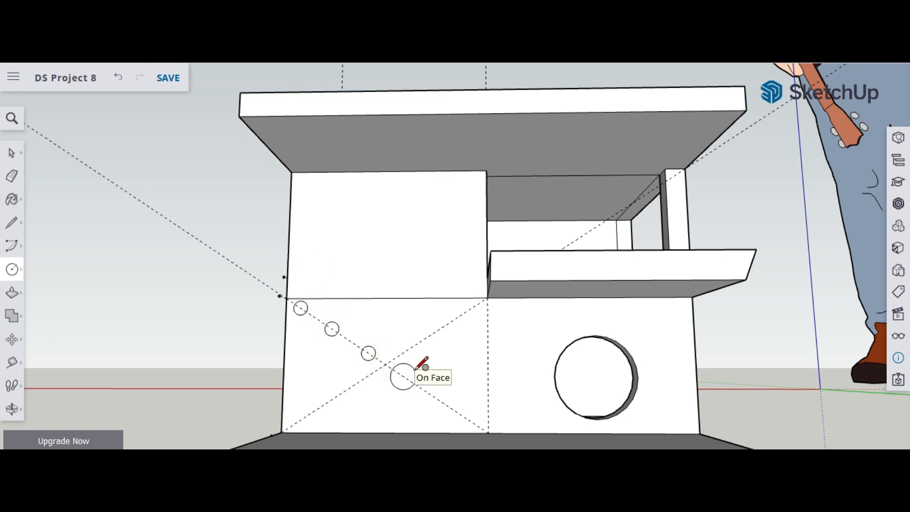
middle_drag(101, 323, 237, 382)
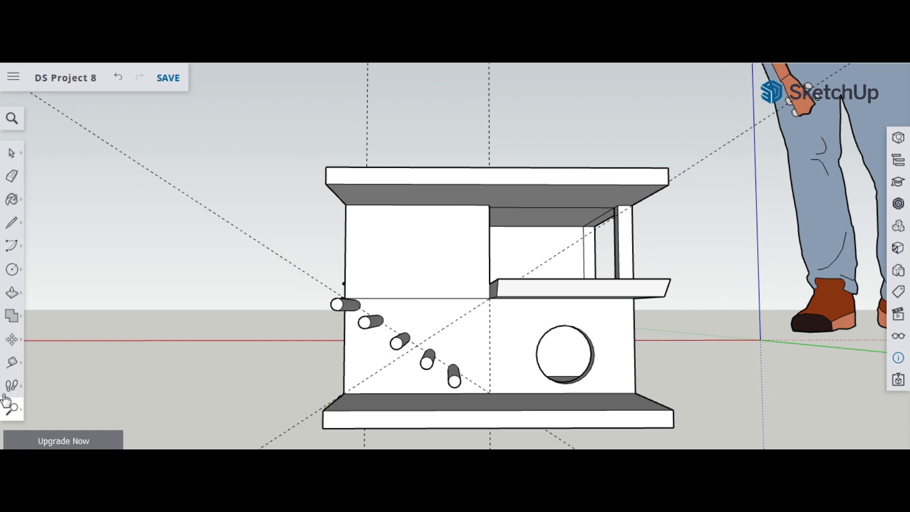
mouse_move(179, 299)
mouse_down()
mouse_move(203, 386)
mouse_move(521, 320)
mouse_move(464, 401)
mouse_move(691, 278)
mouse_move(585, 403)
mouse_move(795, 359)
mouse_move(727, 300)
mouse_up()
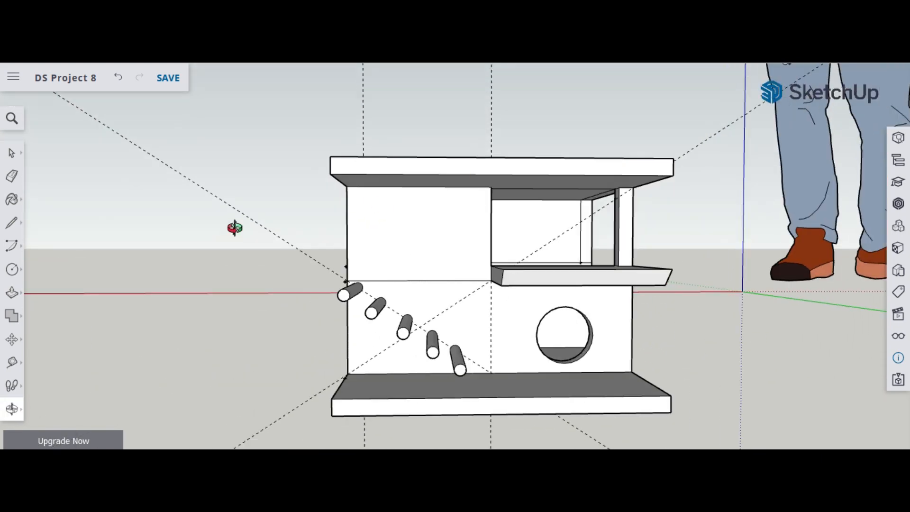
Step: Try to place a vertical guide from the midpoint of the line between storeys up the closed upper front wall
click(12, 363)
click(347, 280)
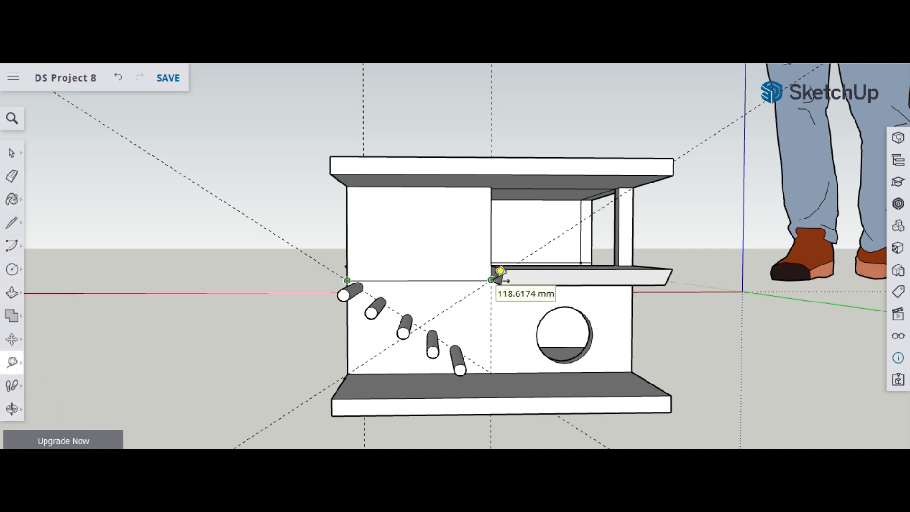
key(ctrl+z)
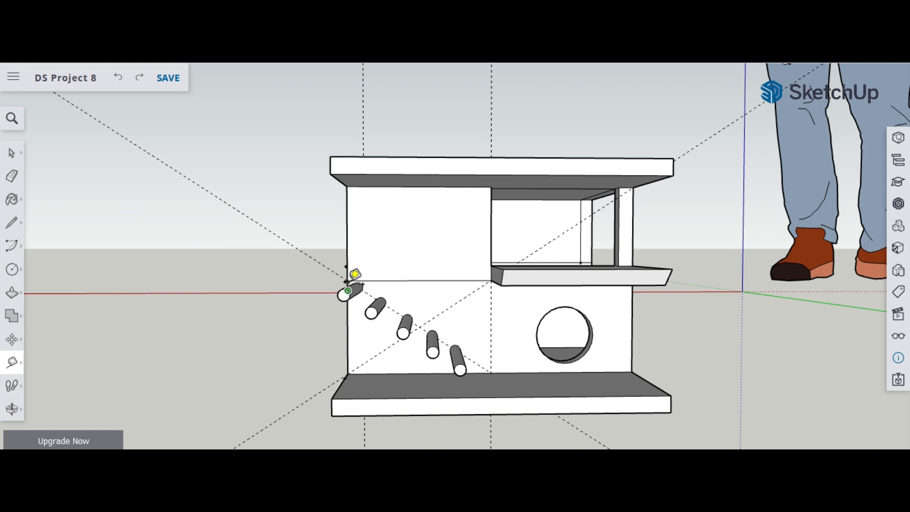
click(348, 281)
click(475, 279)
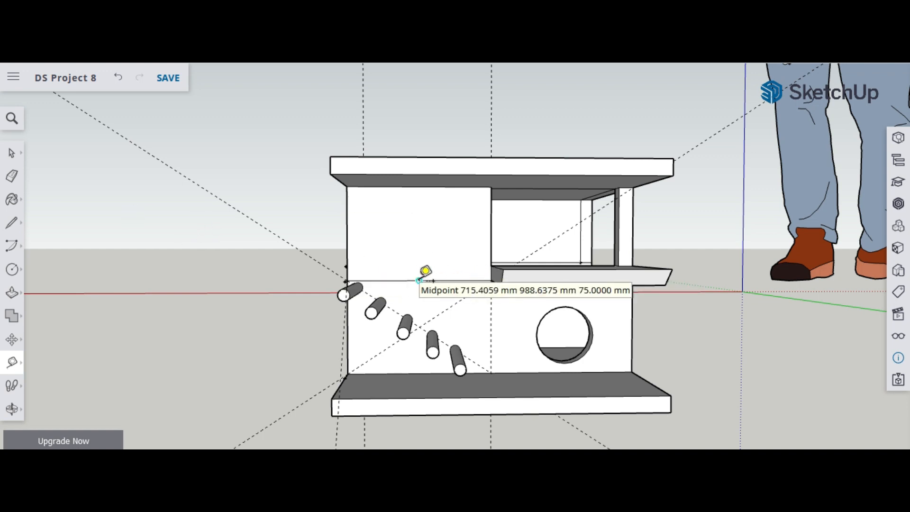
click(418, 280)
click(421, 186)
click(418, 281)
click(419, 105)
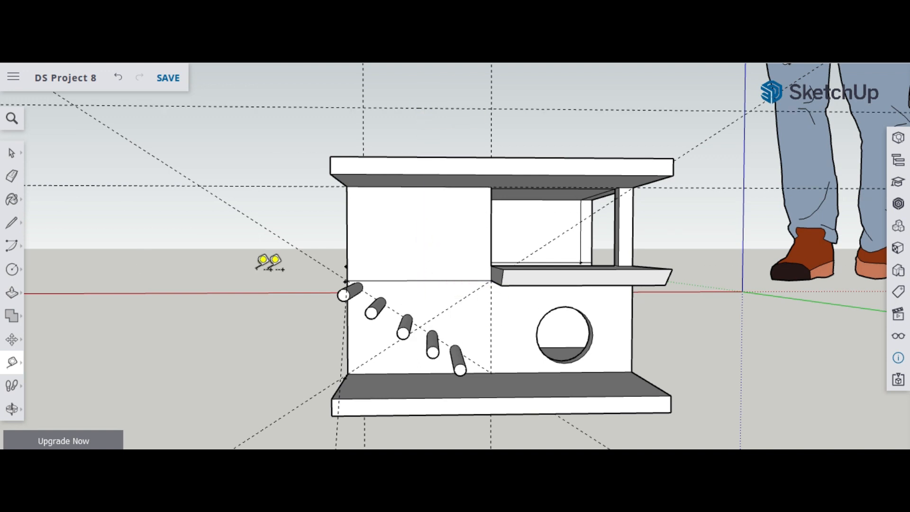
Step: Place a vertical guide through the middle of the closed front wall section, from the platform up to the roof
click(12, 269)
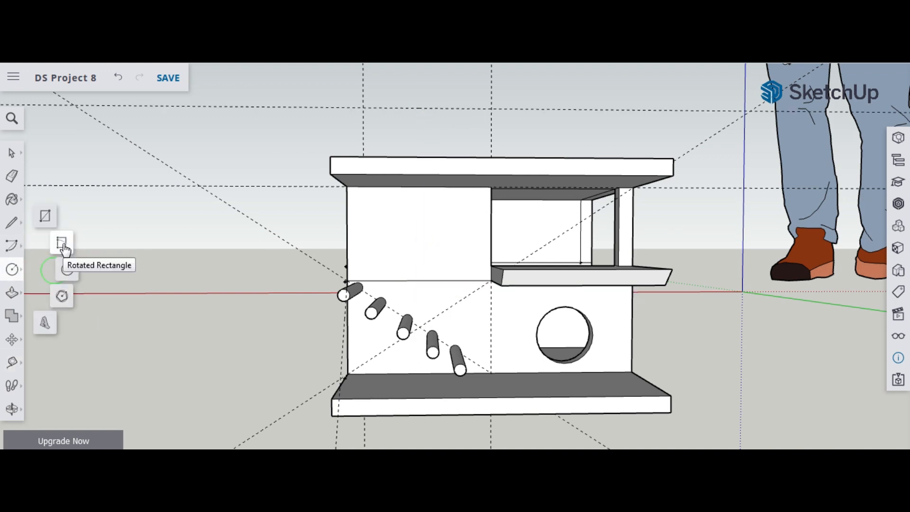
key(t)
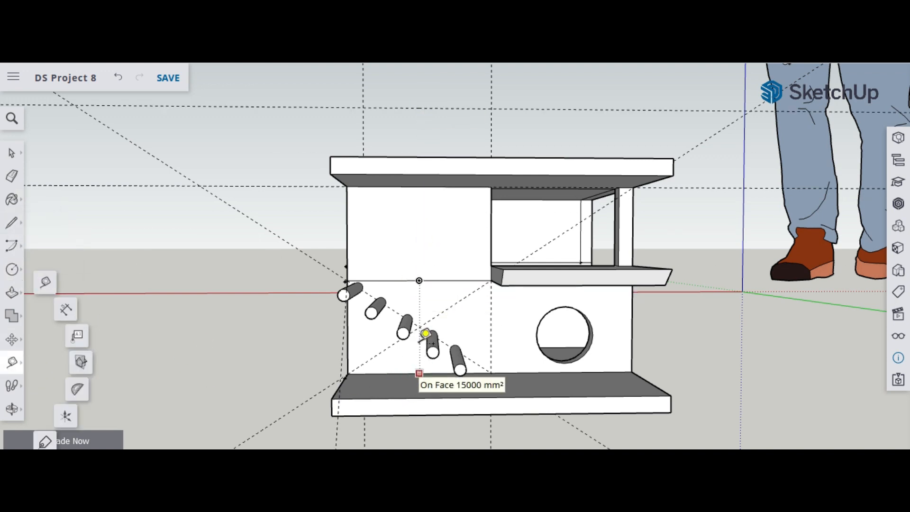
click(419, 373)
click(420, 186)
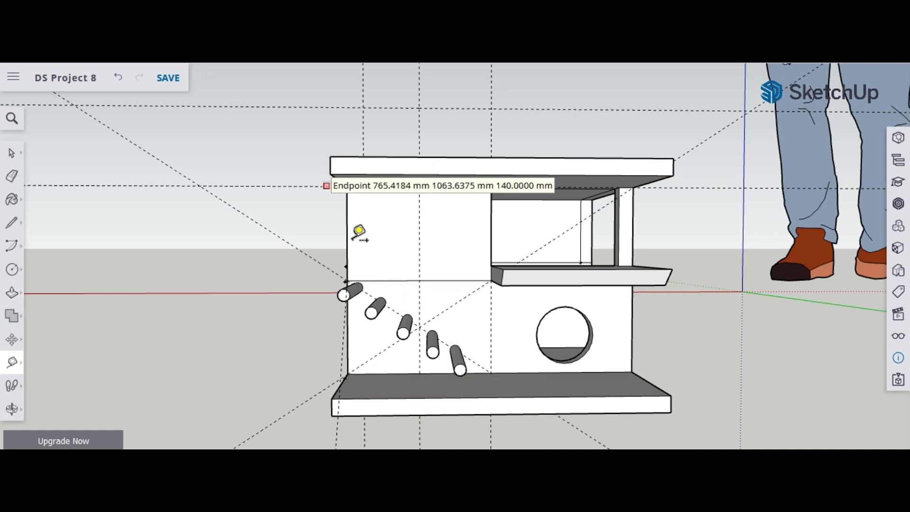
Step: Mark guide points 25 mm in from the sides of the closed upper wall and run vertical guides through them
click(346, 186)
click(420, 186)
text(25)
key(Return)
click(383, 187)
click(384, 373)
click(455, 186)
Step: Draw three tall narrow rectangles on the vertical guides of the closed upper wall and cut them through as ventilation slots
click(12, 409)
drag(199, 294, 190, 322)
click(11, 408)
click(56, 398)
mouse_move(323, 236)
mouse_down()
mouse_move(323, 298)
mouse_move(322, 227)
mouse_up()
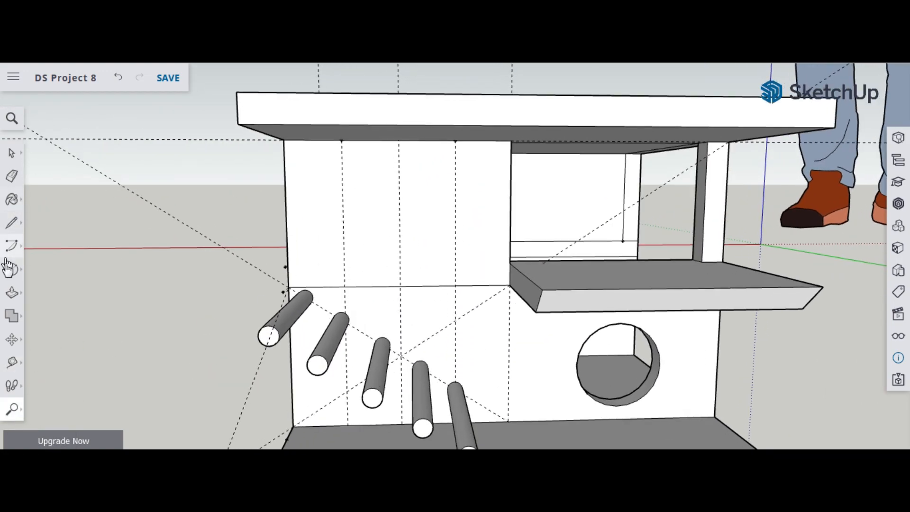
click(12, 269)
click(52, 216)
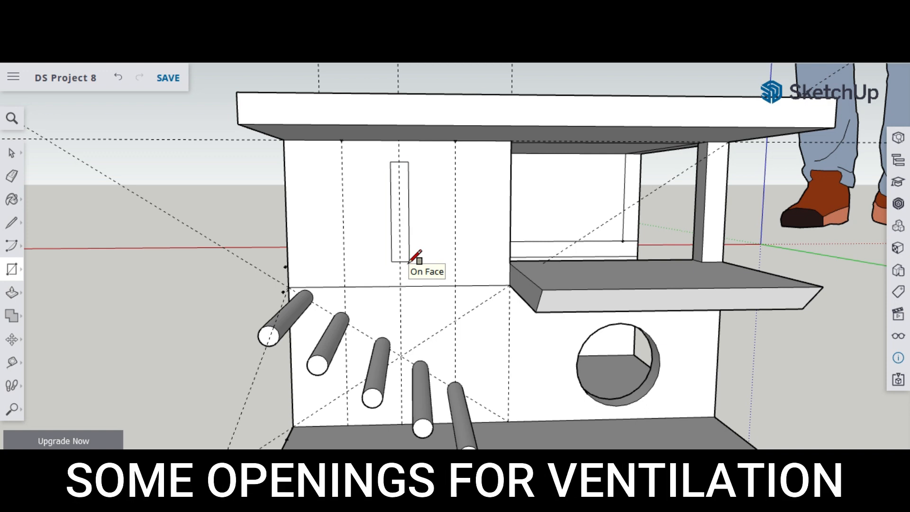
key(ctrl+z)
click(391, 158)
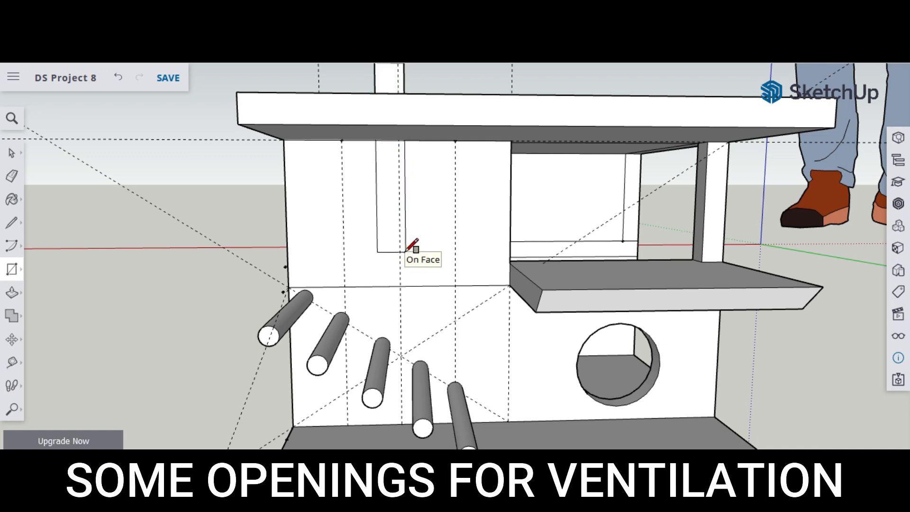
click(402, 215)
key(space)
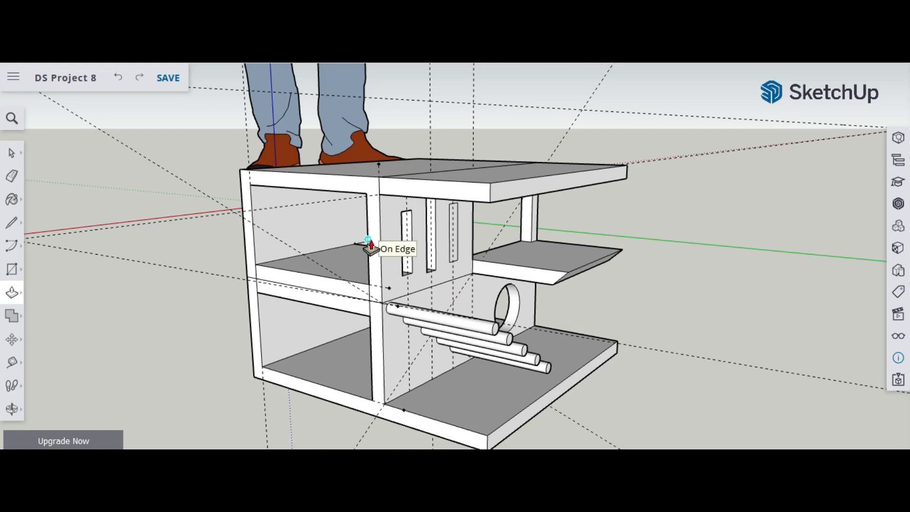
double_click(453, 246)
Step: Erase the construction guides from the front wall, including the diagonals and the vertical lines through the slots
middle_drag(453, 246, 35, 170)
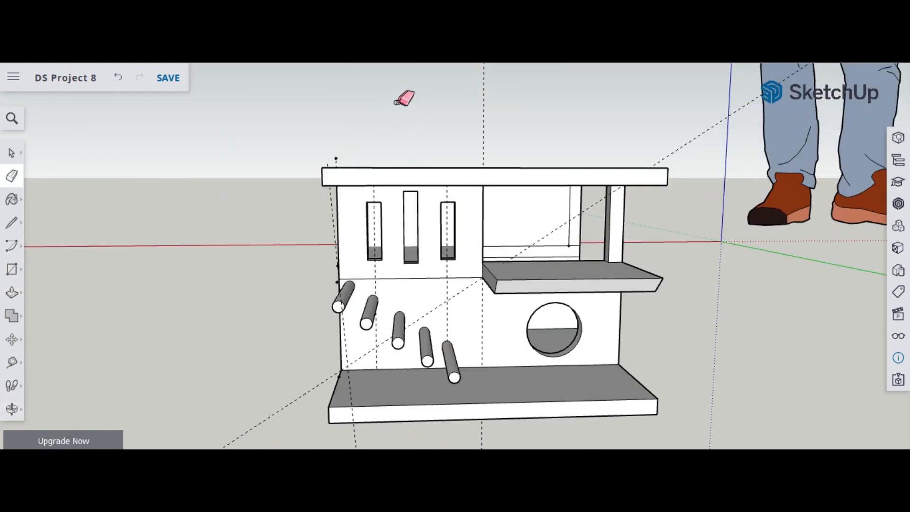
middle_drag(439, 302, 339, 362)
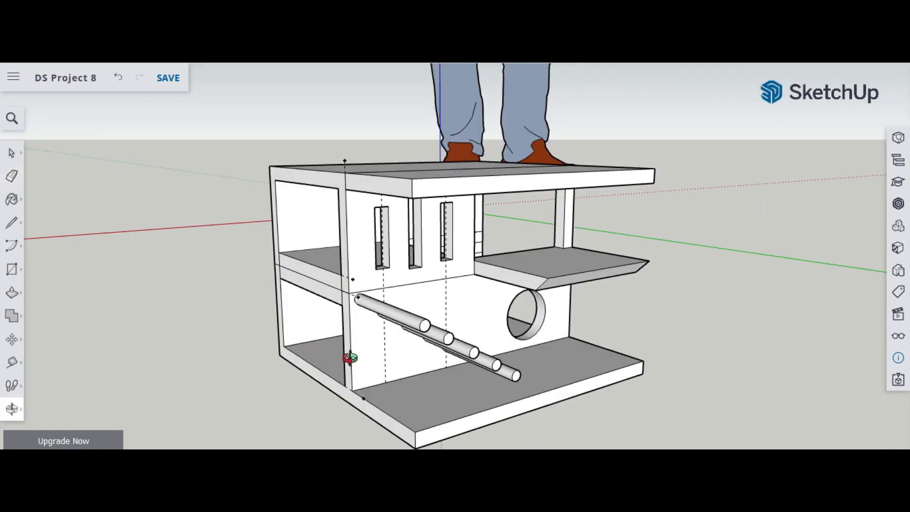
middle_drag(389, 342, 438, 285)
key(space)
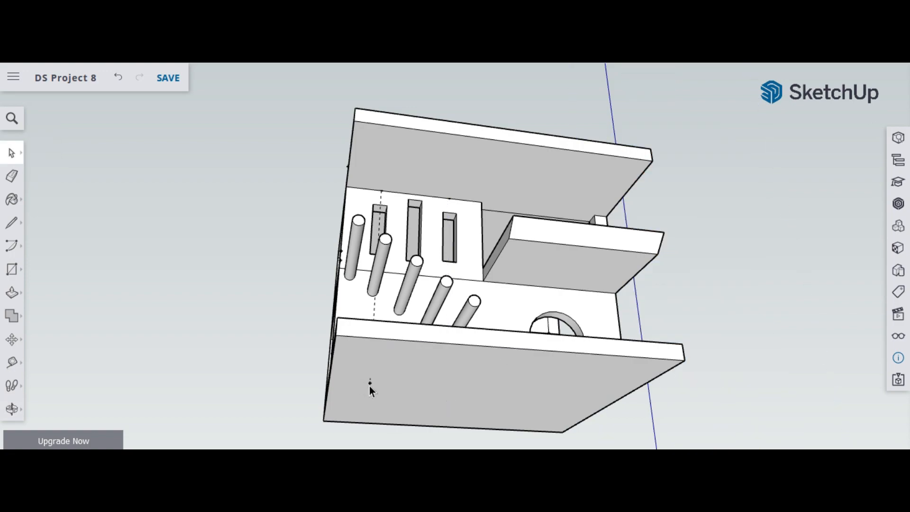
Step: Save the project and close the upper and lower openings of the framed end with rectangular faces
middle_drag(261, 294, 521, 331)
click(12, 270)
click(164, 78)
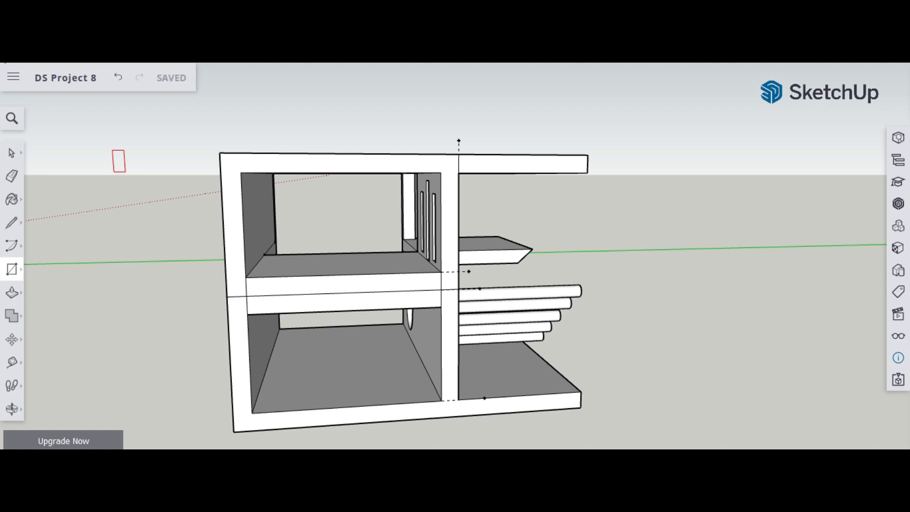
click(440, 271)
click(246, 314)
click(441, 400)
middle_drag(597, 304, 331, 429)
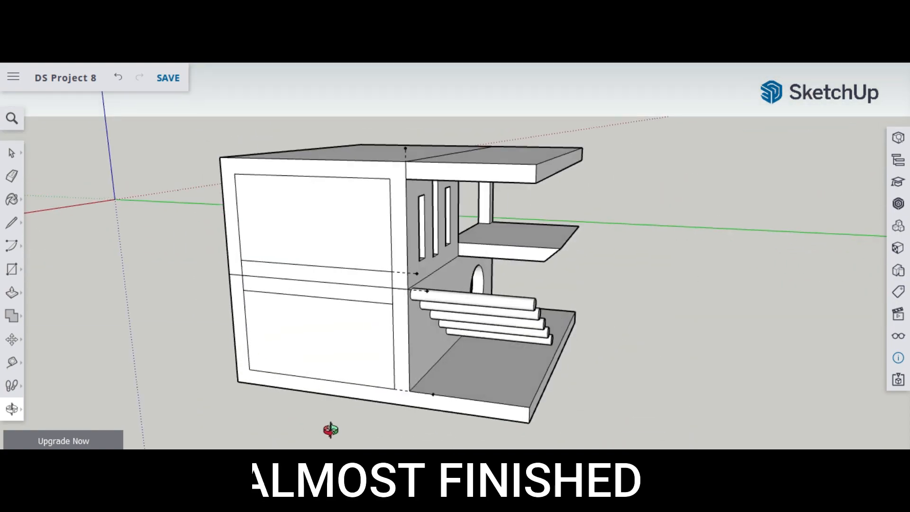
Step: Bevel the roof overhang's front edge by removing the wedge below its diagonal corner line along the full width with Push/Pull
middle_drag(330, 430, 692, 351)
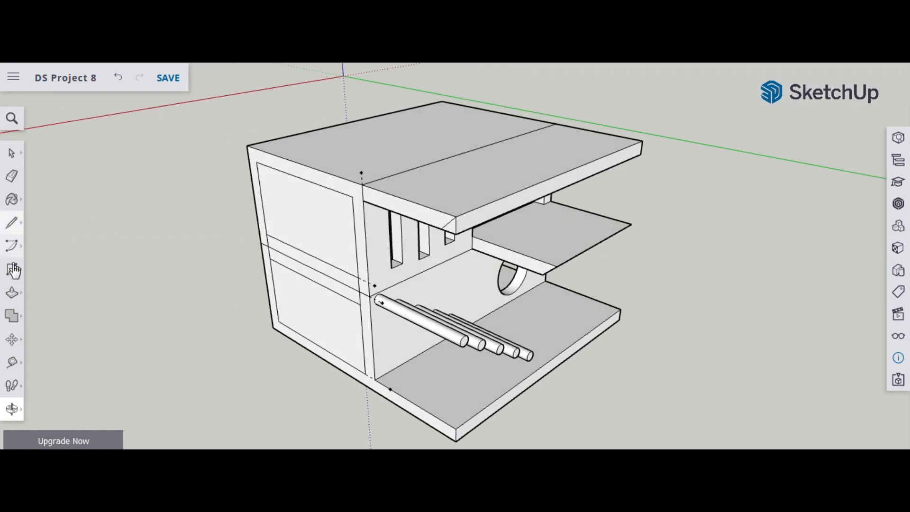
click(12, 292)
click(449, 222)
click(650, 154)
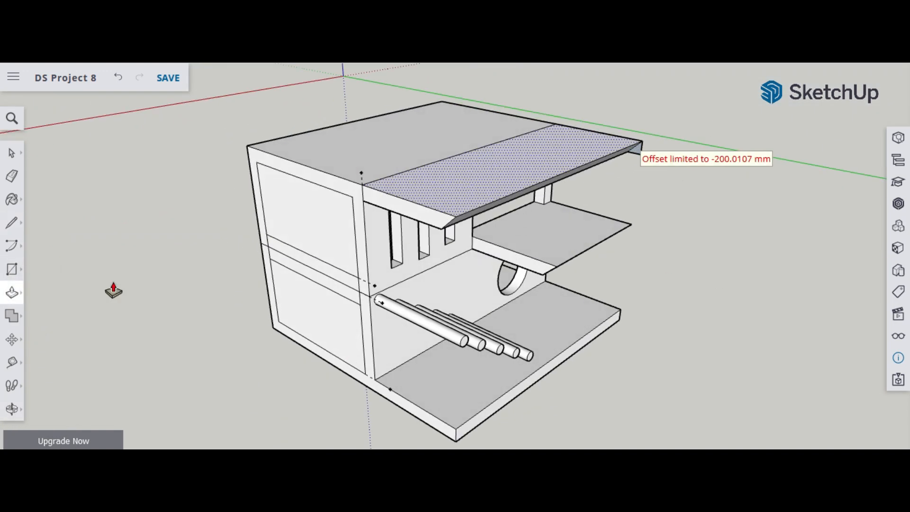
Step: Try to offset the outline of the upper shelf's top face inward
middle_drag(641, 152, 532, 291)
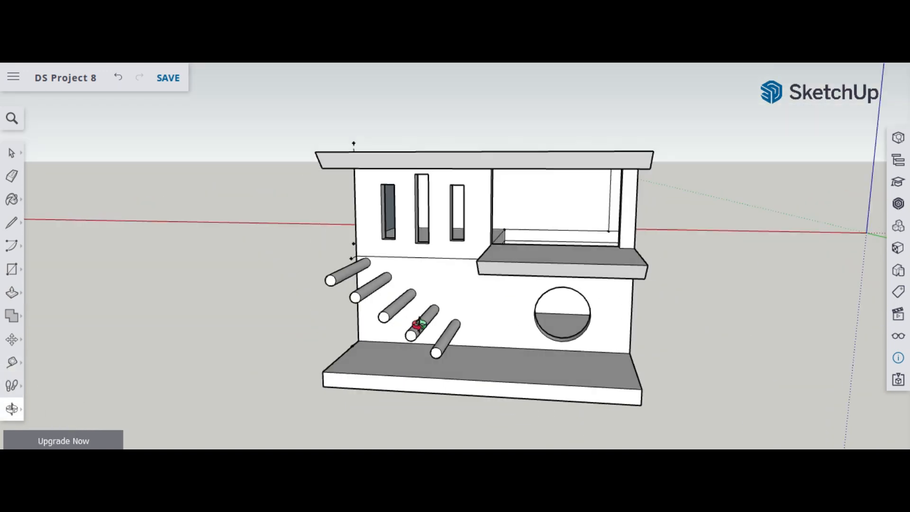
middle_drag(418, 324, 560, 419)
key(p)
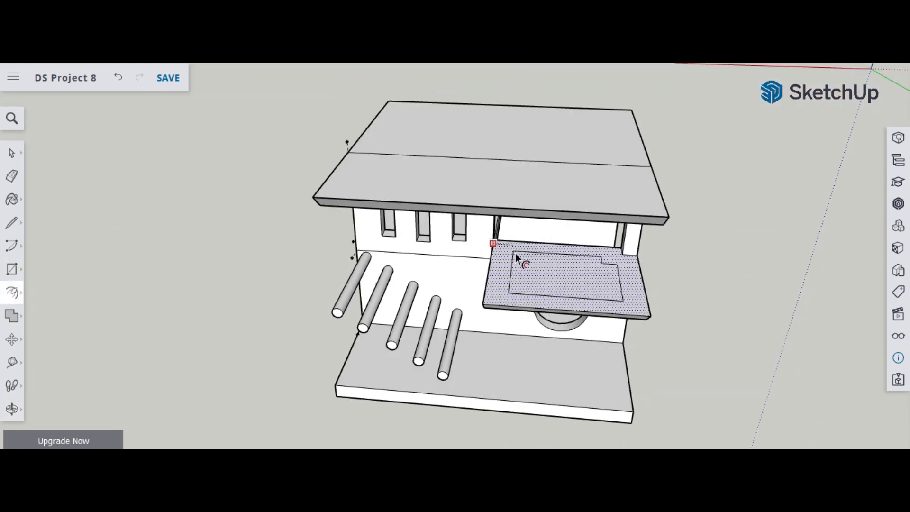
key(ctrl+z)
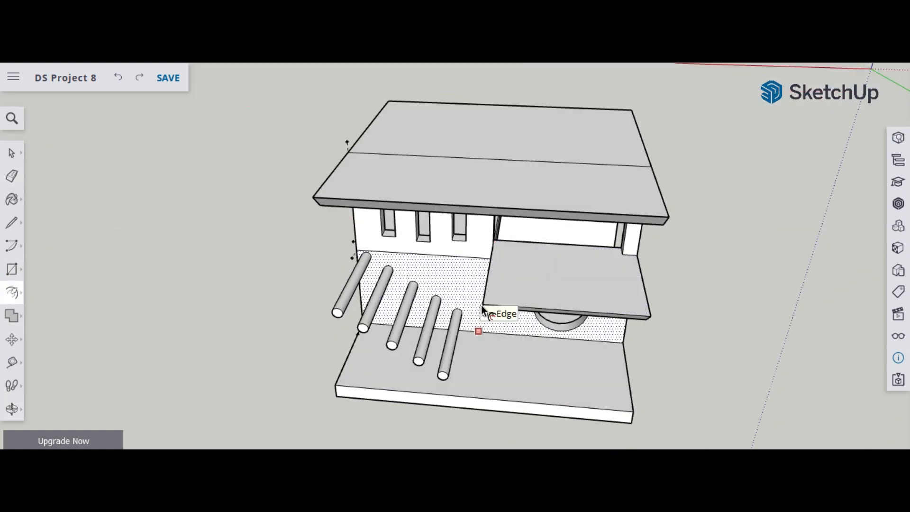